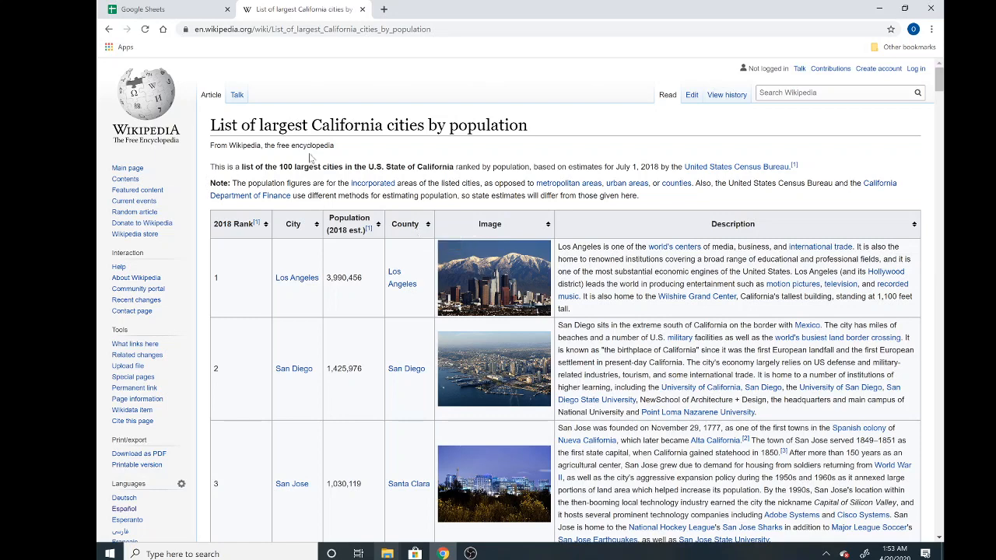
# Step: Create a blank spreadsheet from the Google Sheets home page
pyautogui.click(166, 11)
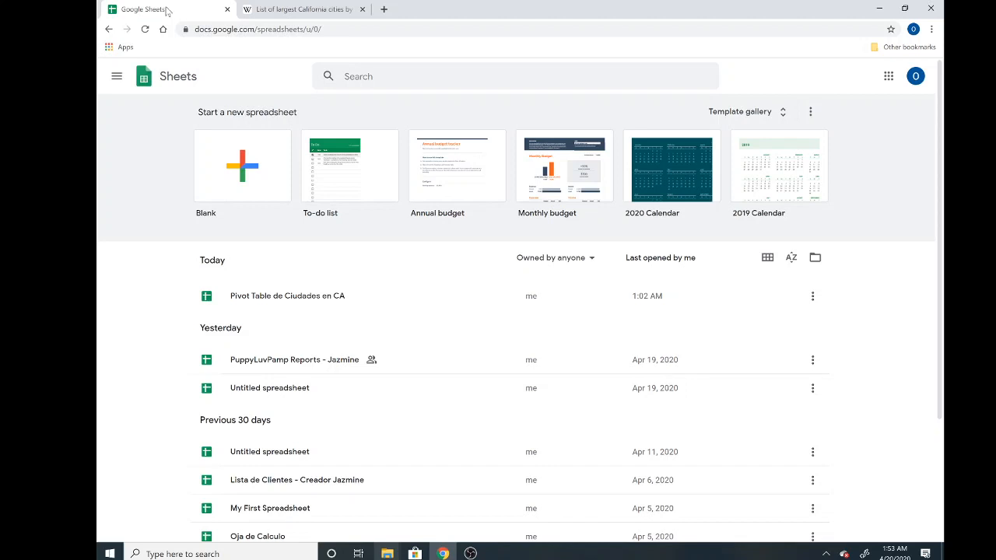
pyautogui.click(288, 8)
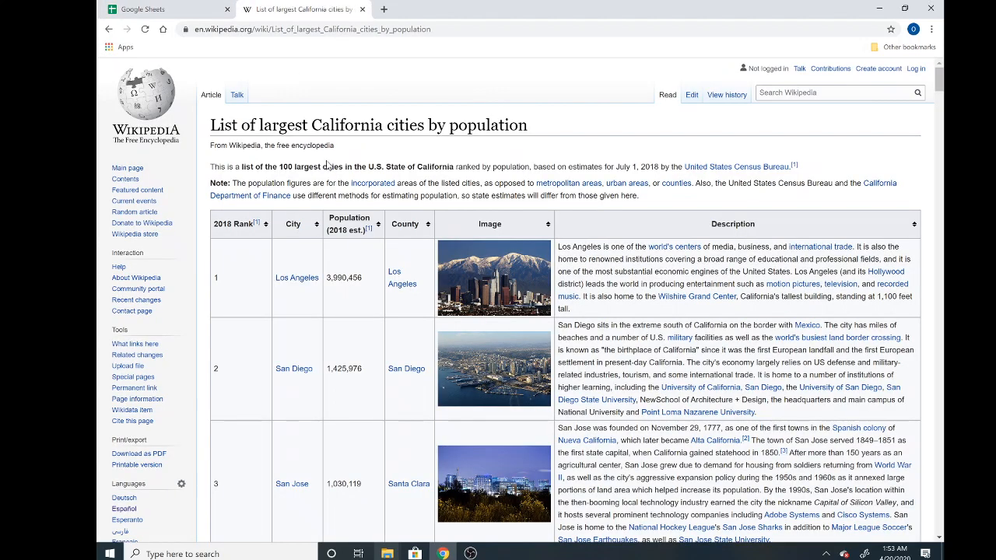
pyautogui.click(203, 6)
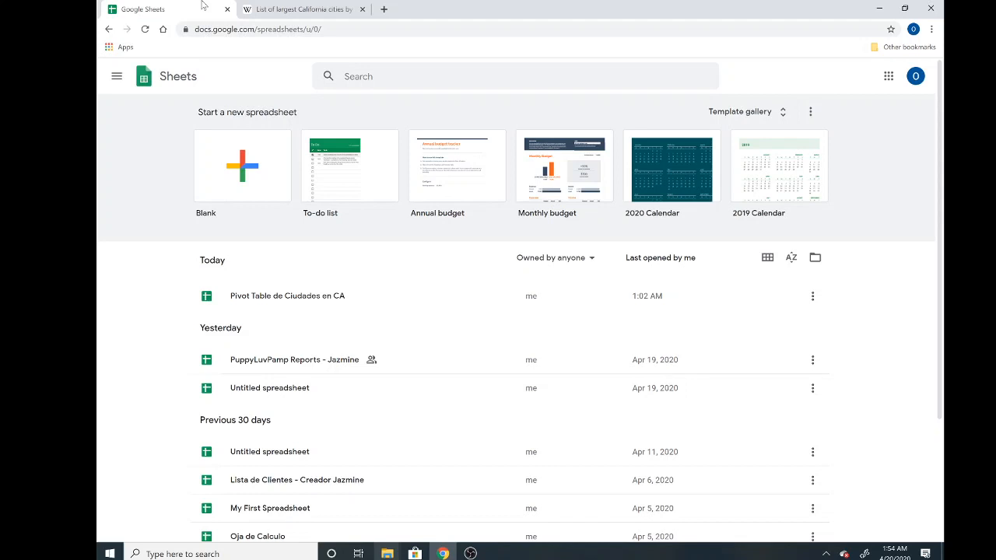
pyautogui.click(229, 181)
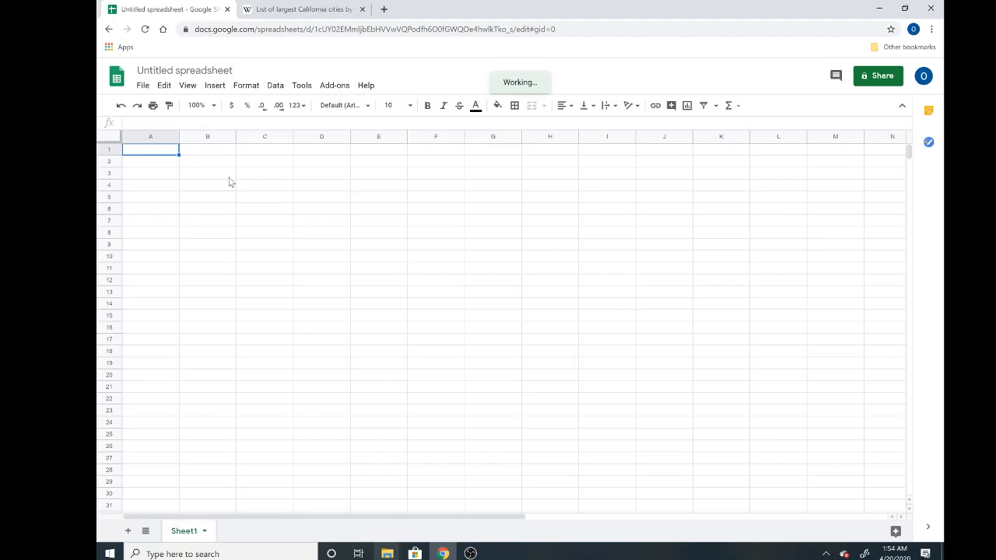
pyautogui.click(225, 174)
# Step: Retitle the spreadsheet 'Largest Cities in California - ' followed by the author's first name
pyautogui.click(184, 70)
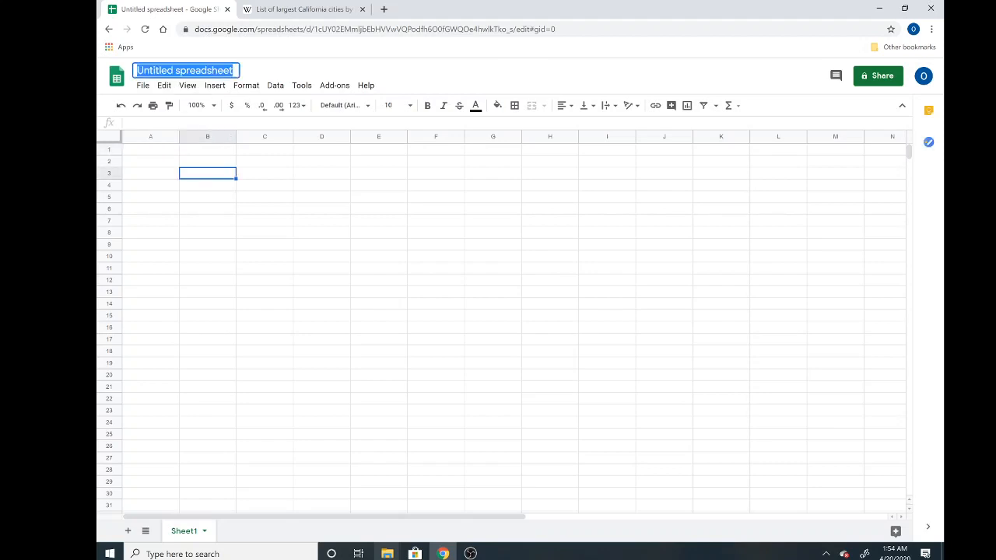
pyautogui.press('BackSpace')
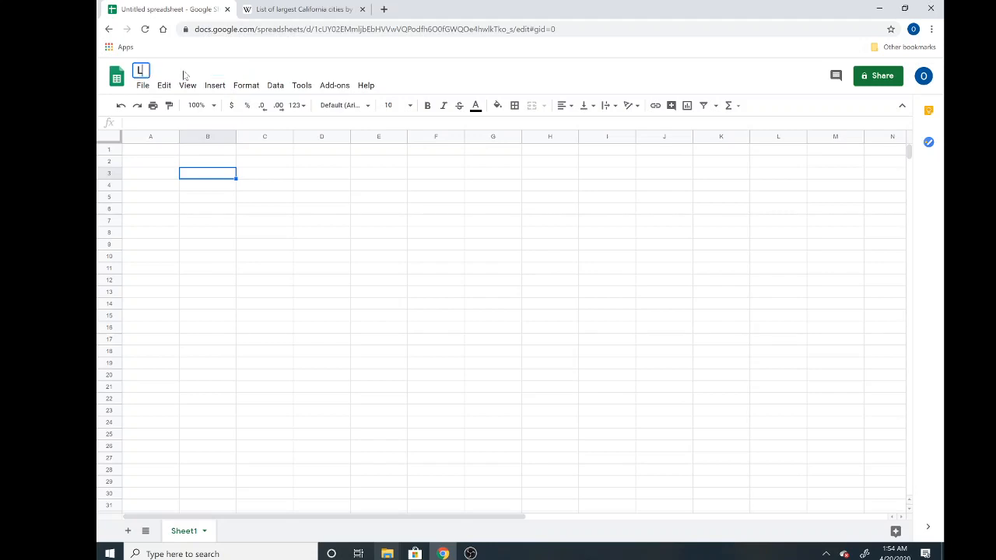
pyautogui.write('Cities')
pyautogui.press('BackSpace')
pyautogui.press('BackSpace')
pyautogui.press('BackSpace')
pyautogui.press('BackSpace')
pyautogui.press('BackSpace')
pyautogui.press('BackSpace')
pyautogui.write('Largest Cit')
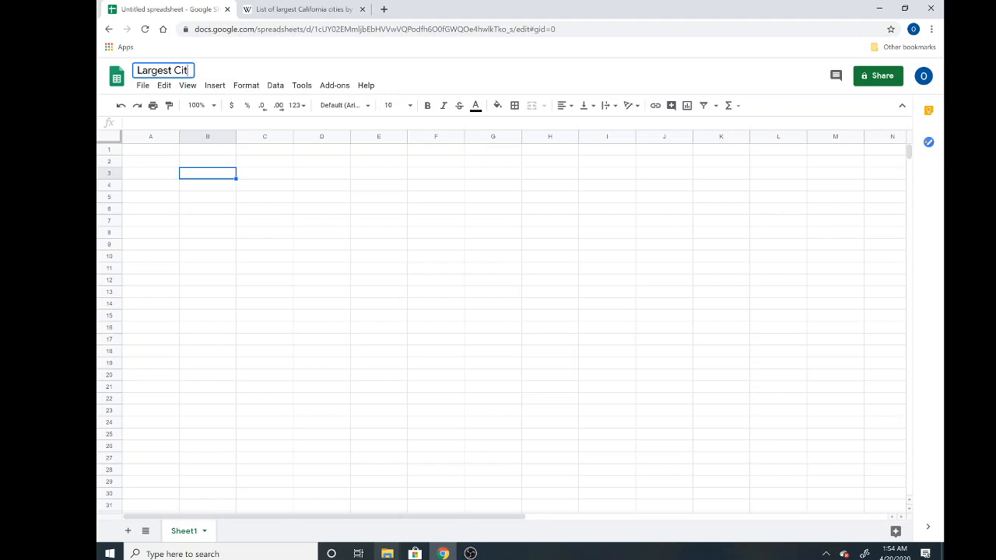
pyautogui.write('ies in Califo')
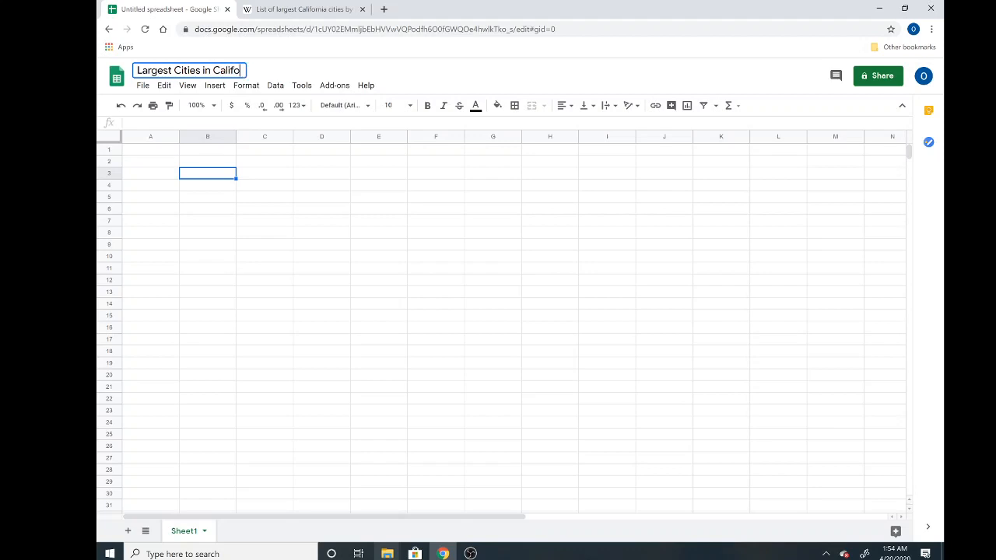
pyautogui.write('rnia - Jazmine')
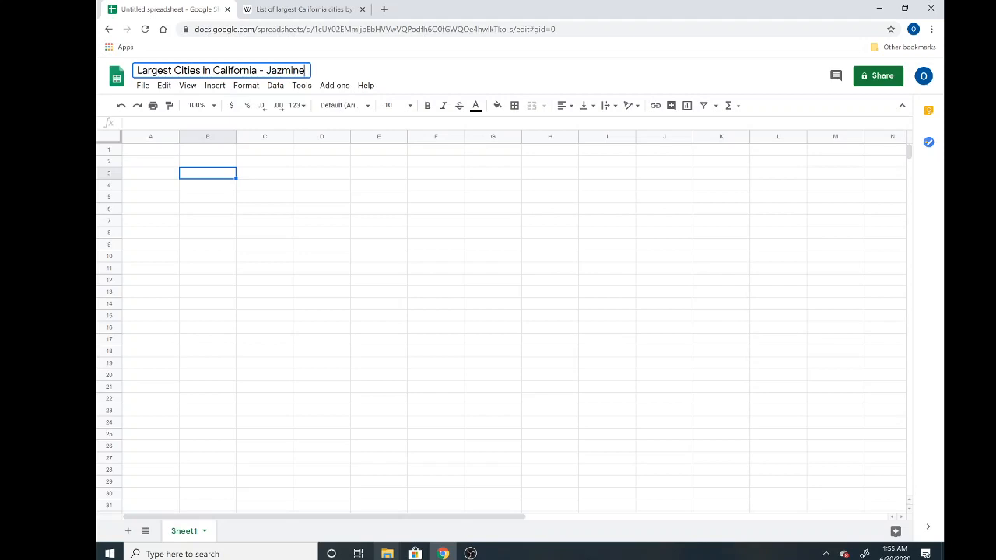
pyautogui.click(165, 147)
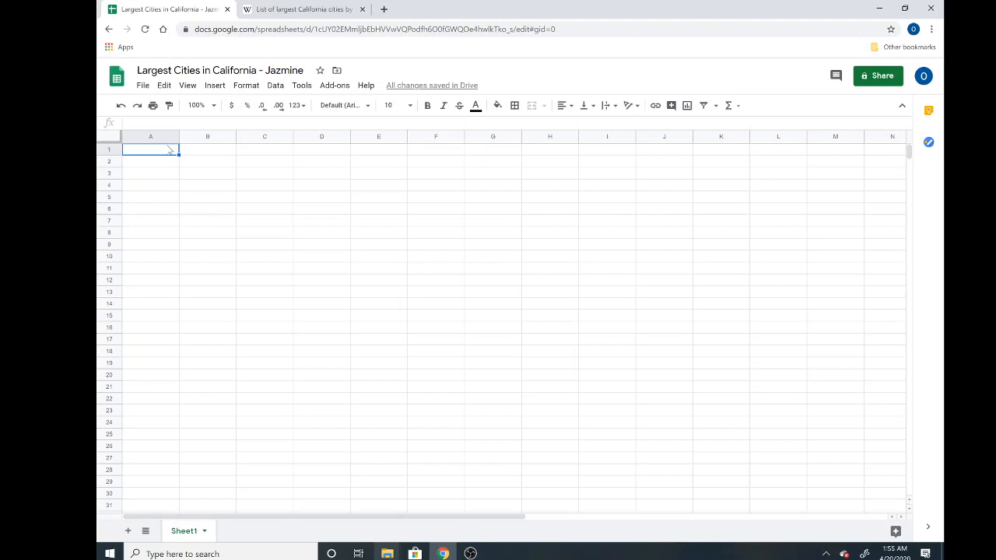
# Step: Use File > Import's Upload option to browse the computer for a file
pyautogui.click(142, 87)
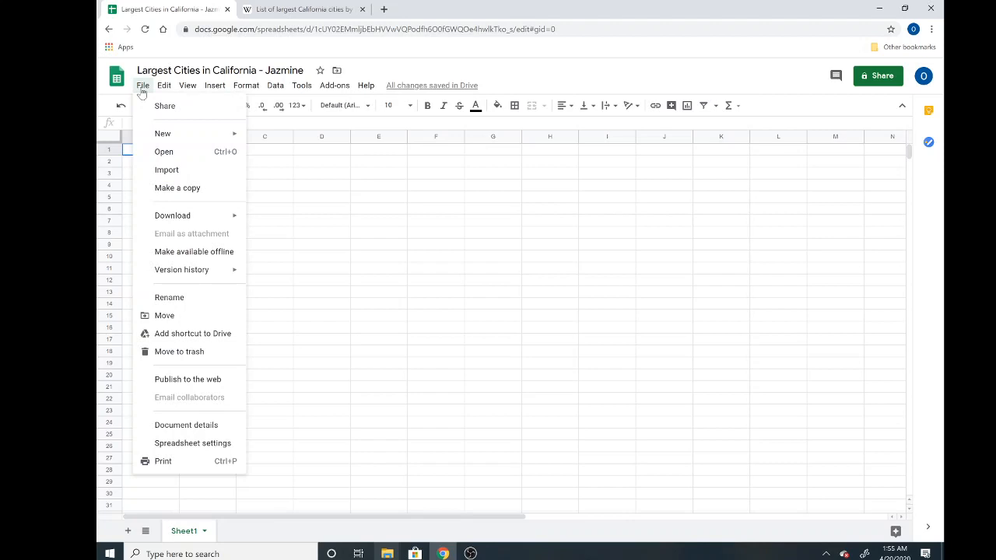
pyautogui.click(183, 171)
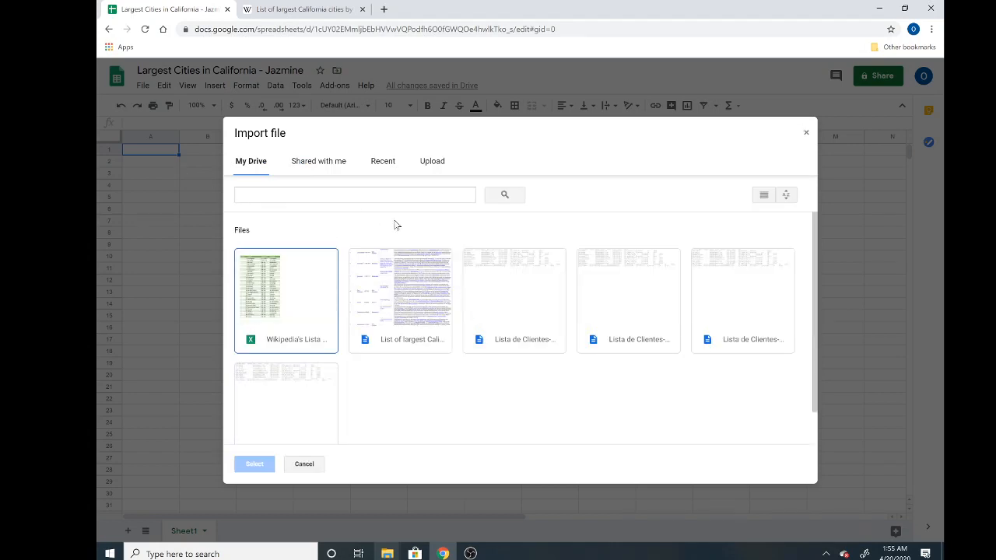
pyautogui.click(429, 163)
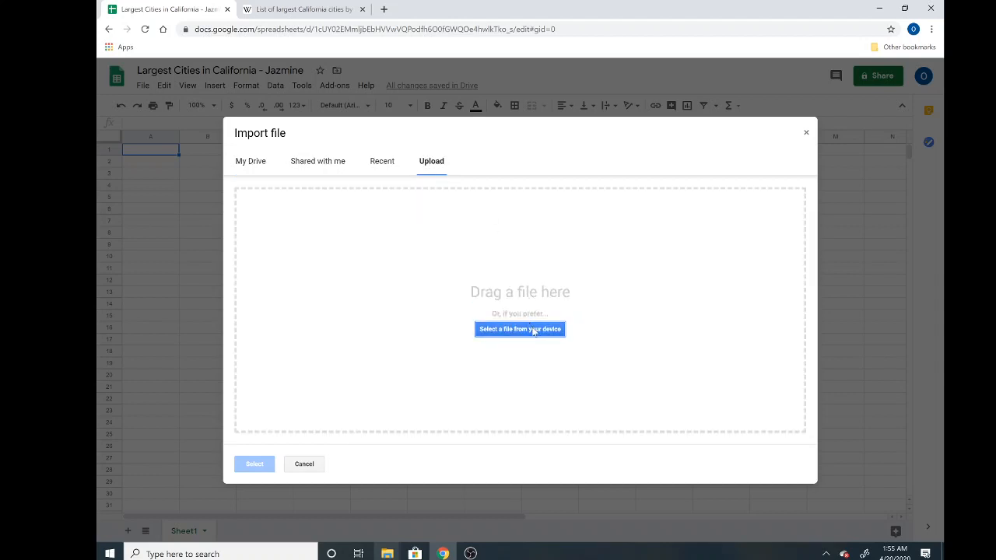
pyautogui.click(520, 329)
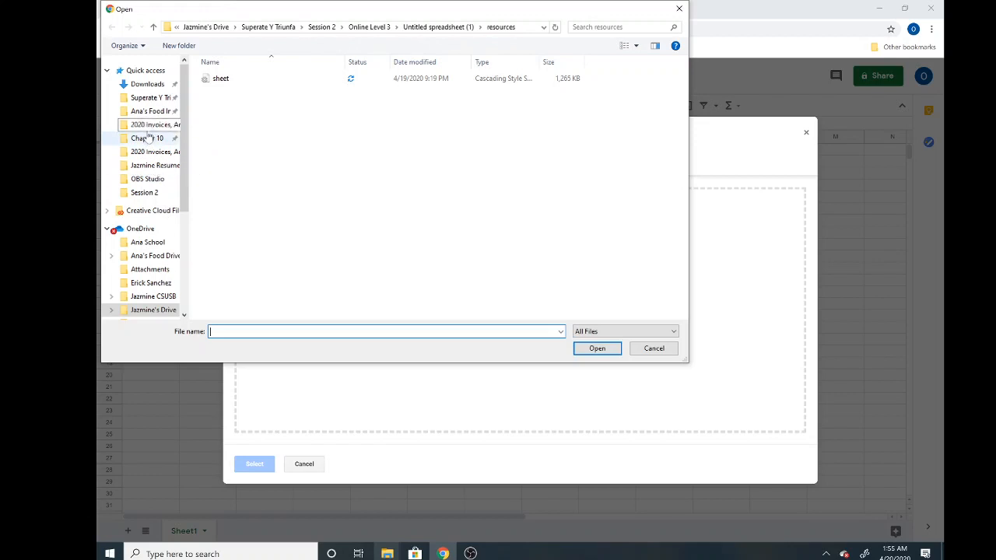
# Step: Upload 'Wikipedia's List of Largest Cities in California' from Superate Y Triunfa > Session 2 > Online Level 3
pyautogui.click(144, 98)
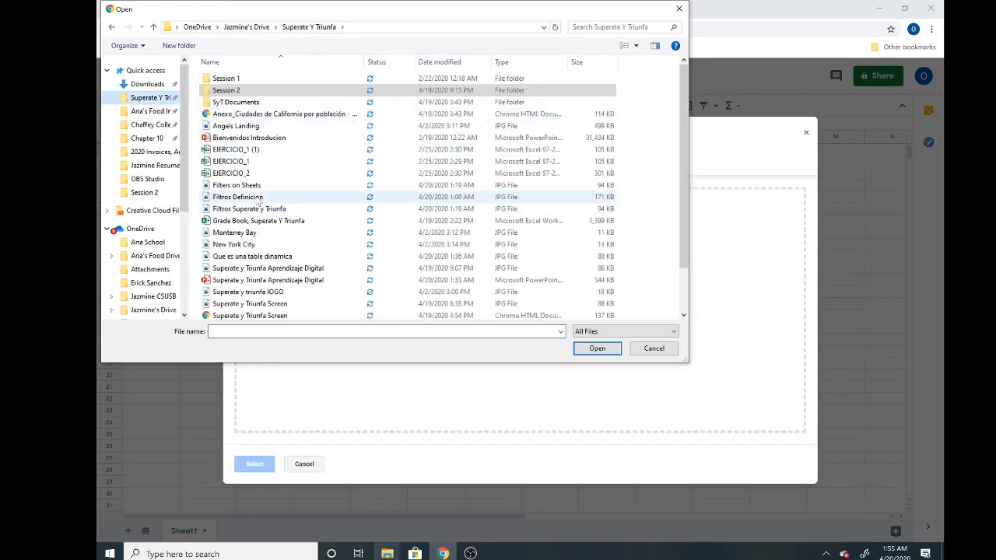
pyautogui.scroll(-1, 262, 206)
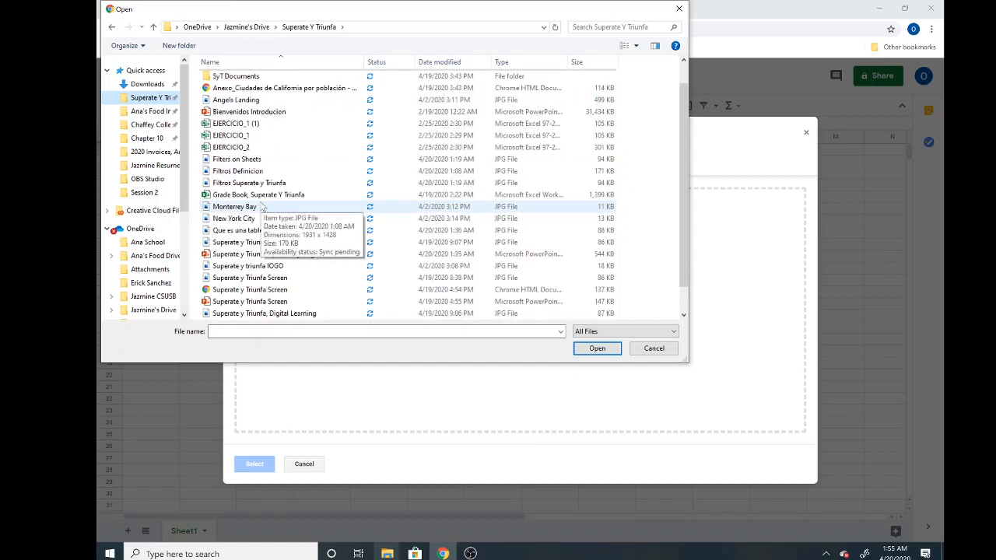
pyautogui.scroll(-1, 262, 206)
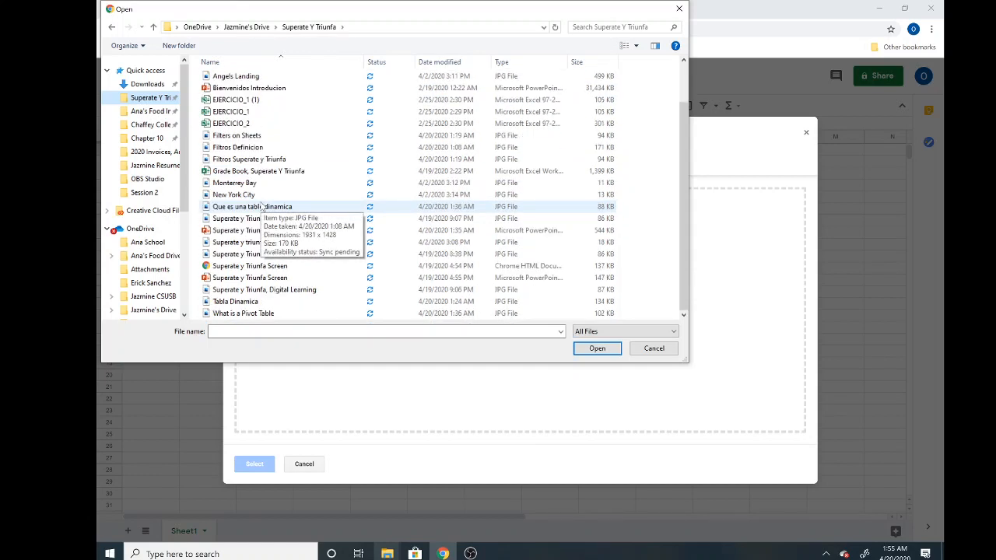
pyautogui.scroll(2, 262, 206)
pyautogui.click(231, 90)
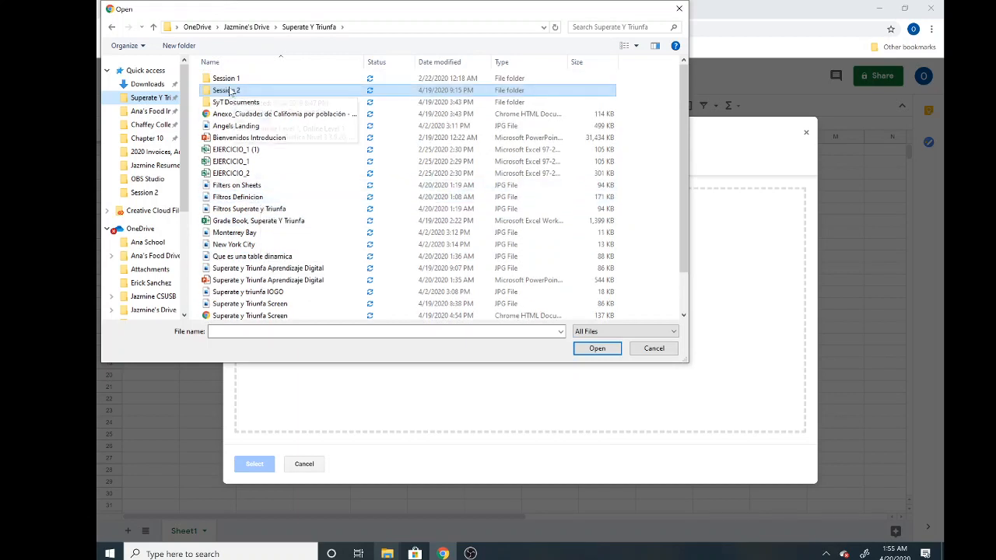
pyautogui.doubleClick(231, 90)
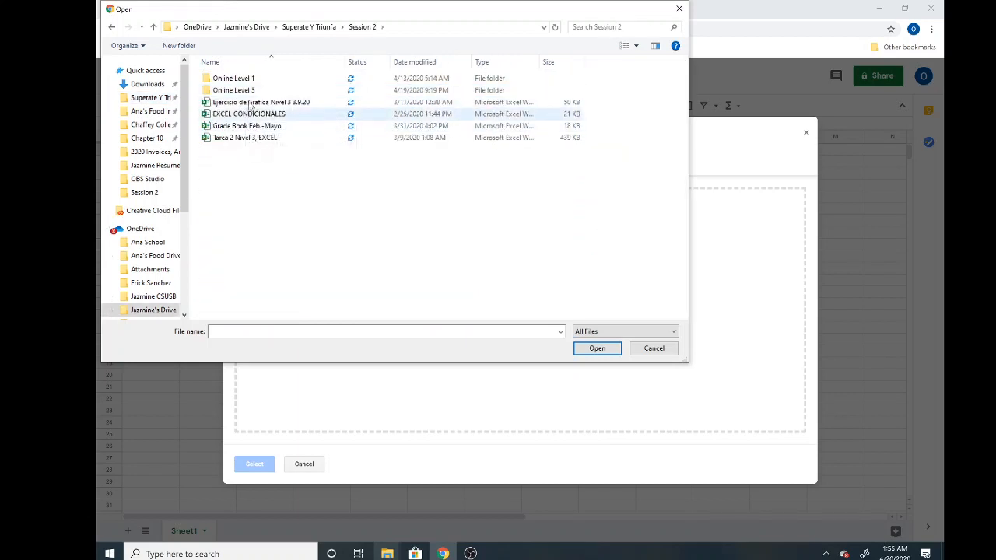
pyautogui.doubleClick(247, 92)
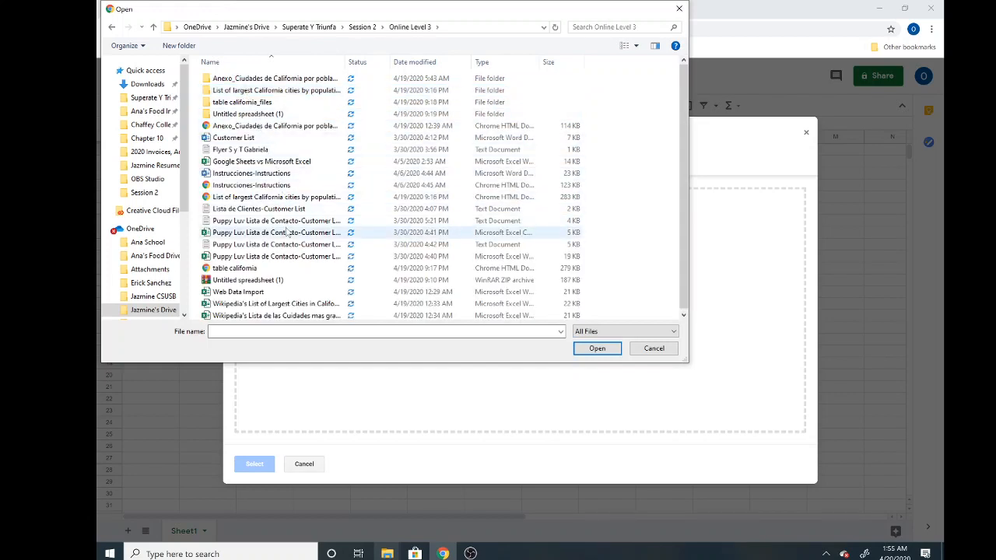
pyautogui.scroll(-2, 287, 232)
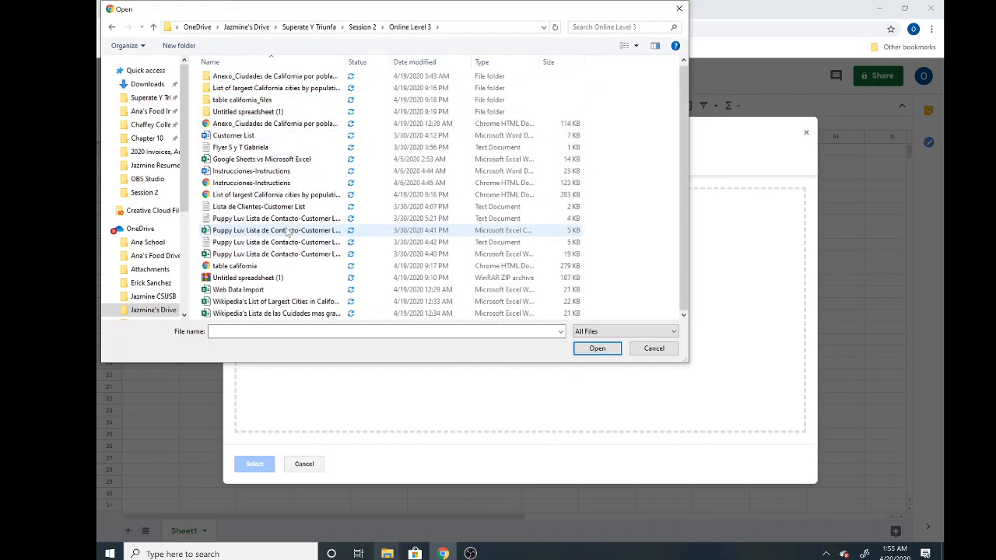
pyautogui.click(277, 305)
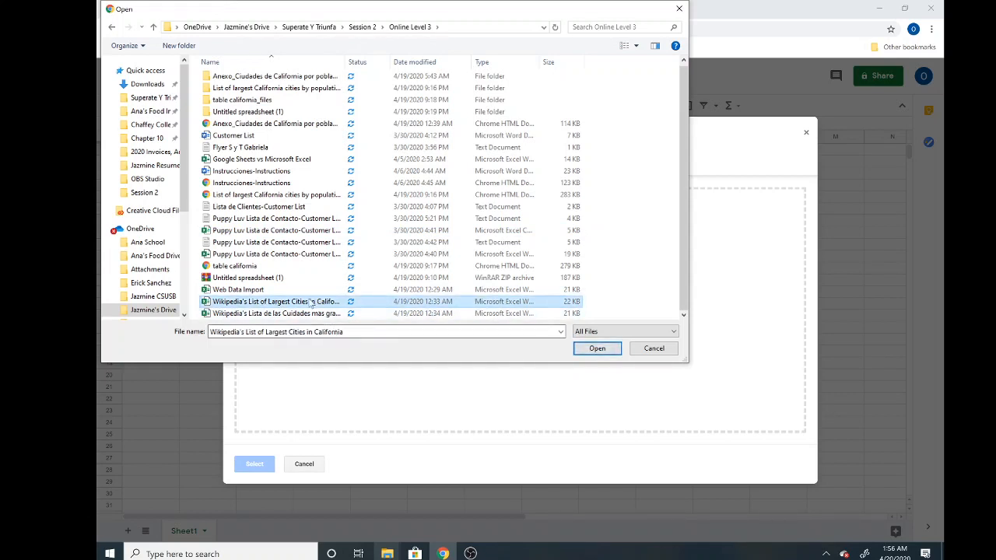
pyautogui.click(597, 349)
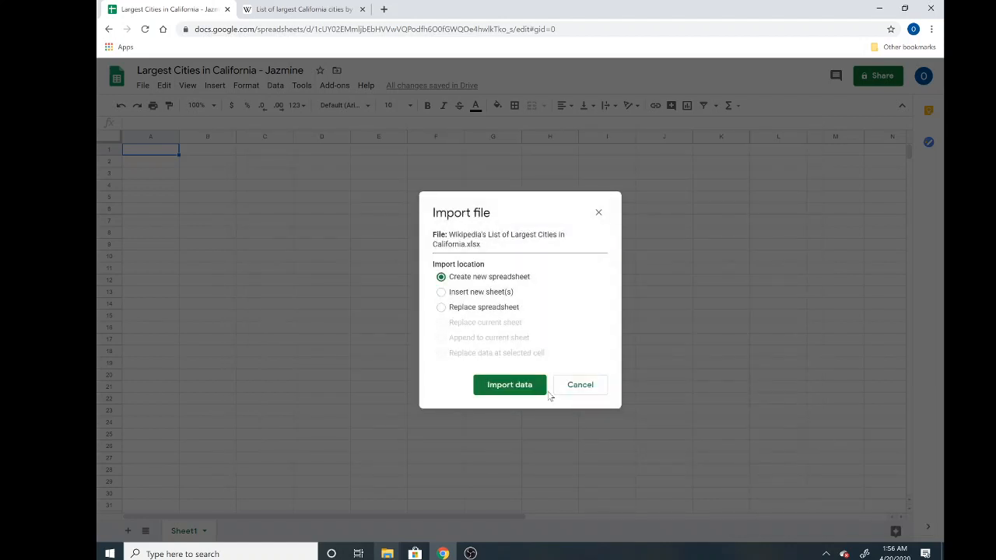
# Step: Import the uploaded workbook's data with the Replace spreadsheet option
pyautogui.click(441, 307)
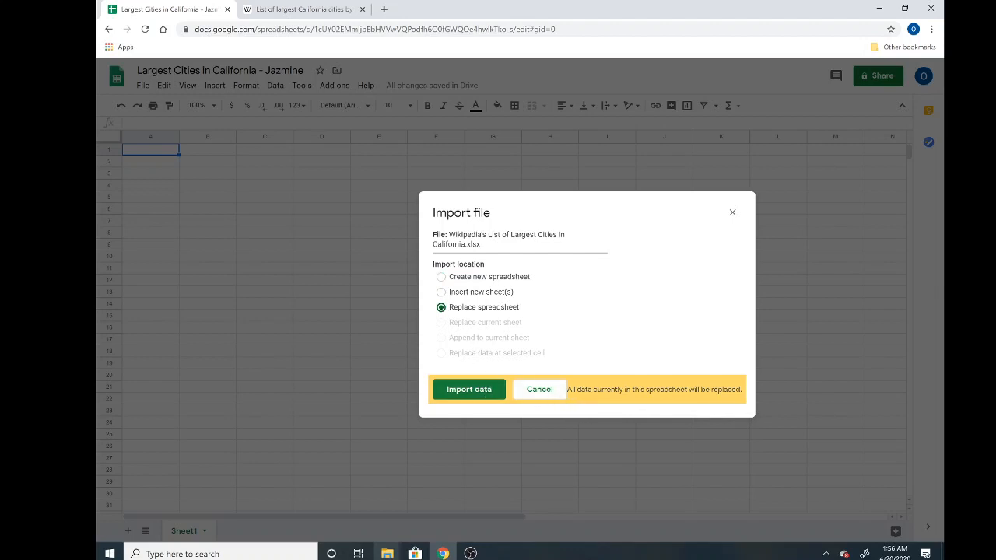
pyautogui.click(480, 392)
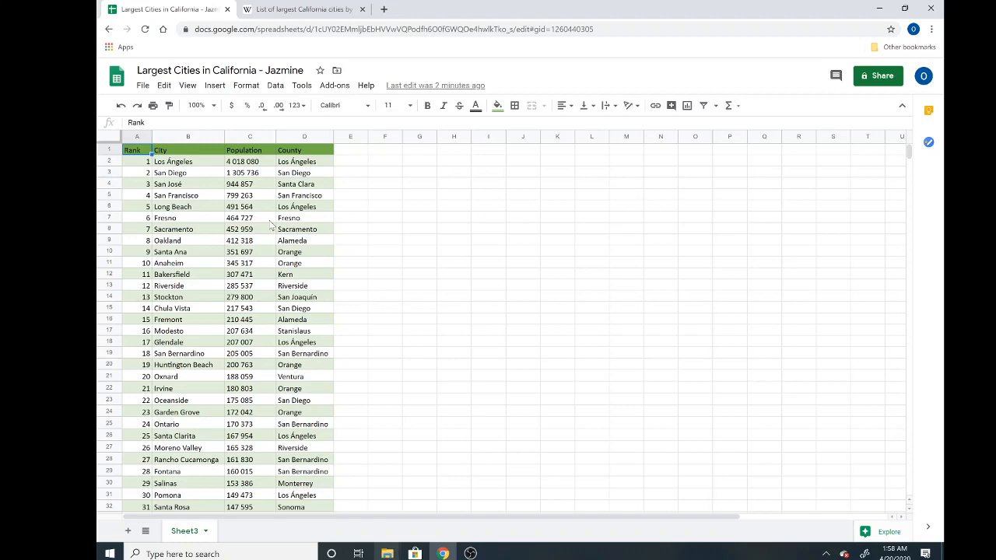
pyautogui.scroll(-5, 241, 371)
pyautogui.scroll(-14, 240, 371)
pyautogui.scroll(-5, 241, 373)
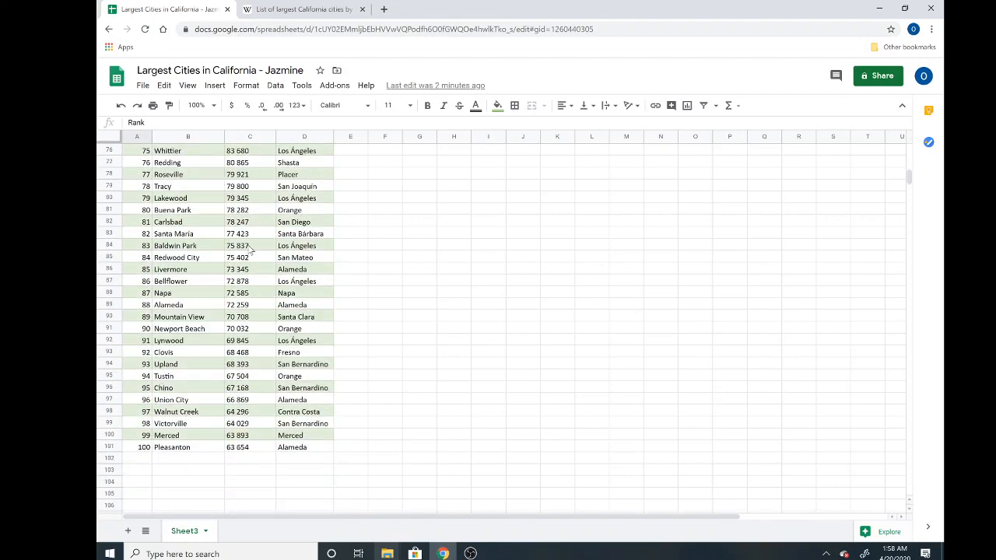
pyautogui.scroll(13, 252, 249)
pyautogui.scroll(12, 251, 248)
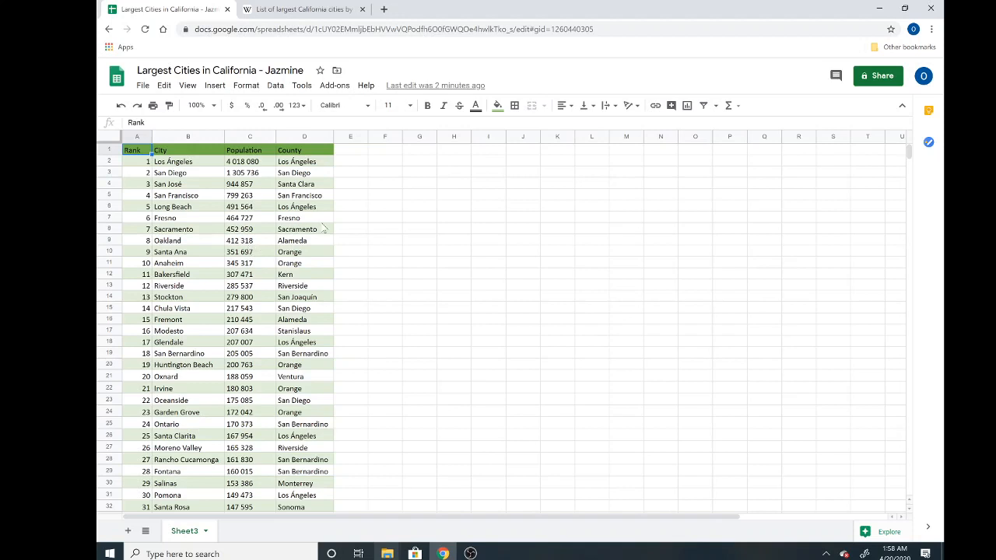
pyautogui.click(308, 154)
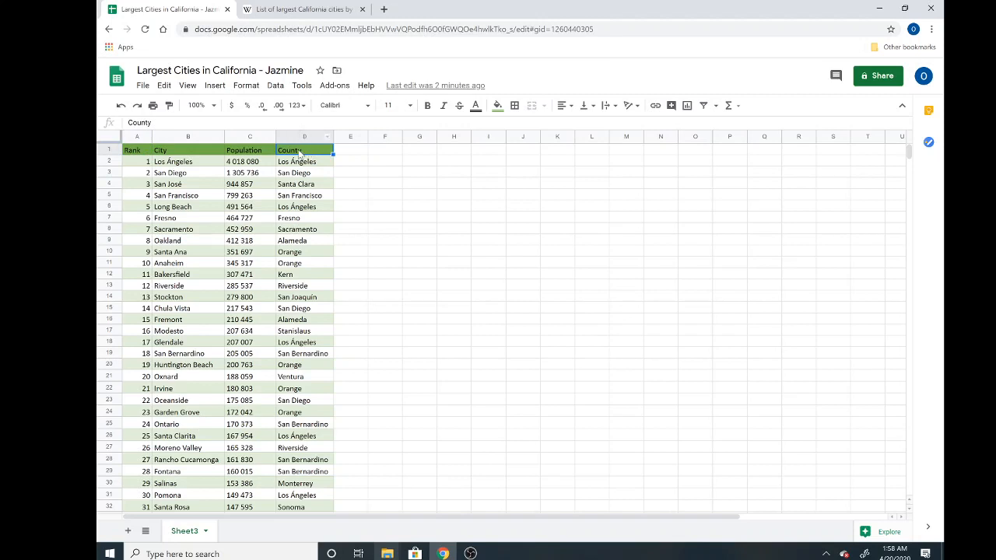
# Step: Create filter view Filter 1 over A1:D101 from Data > Filter views
pyautogui.click(276, 86)
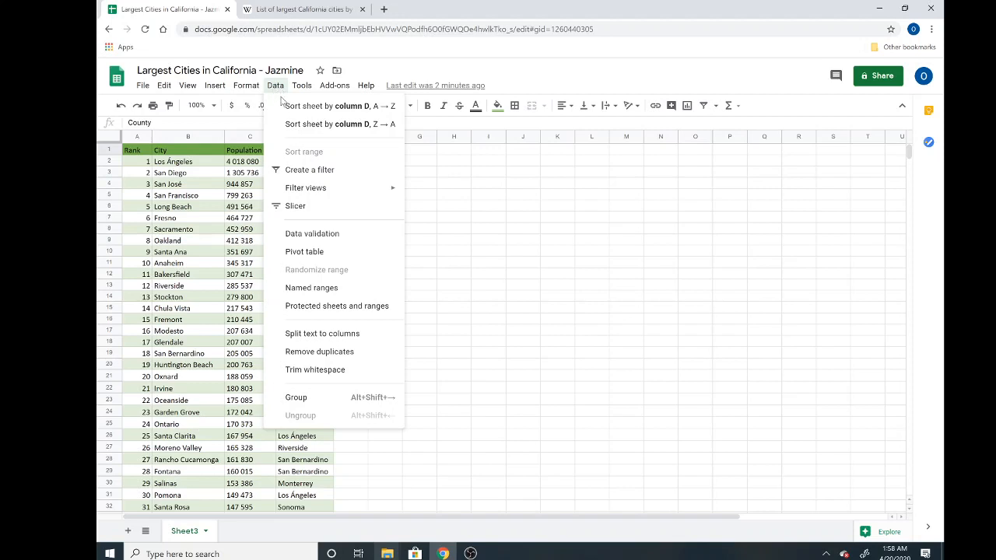
pyautogui.moveTo(317, 194)
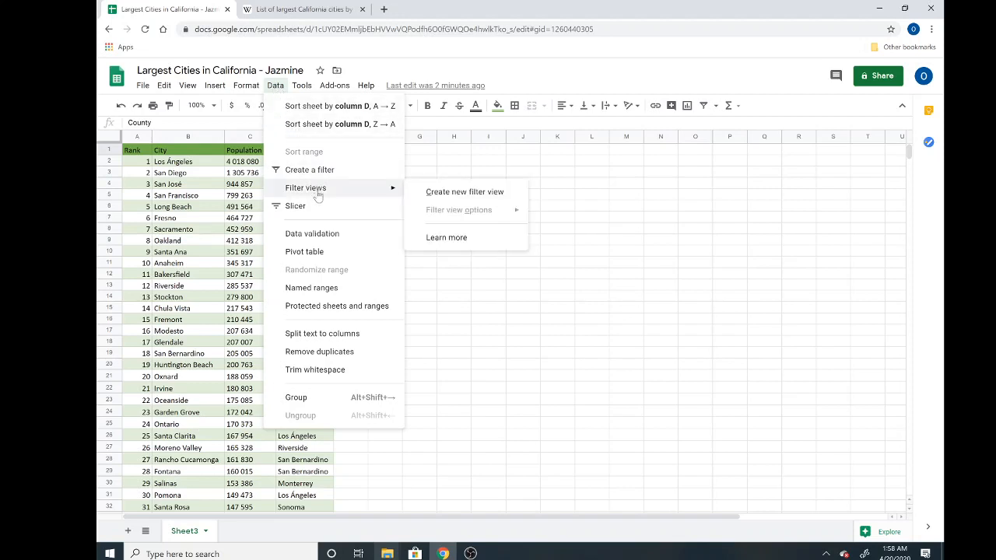
pyautogui.click(436, 198)
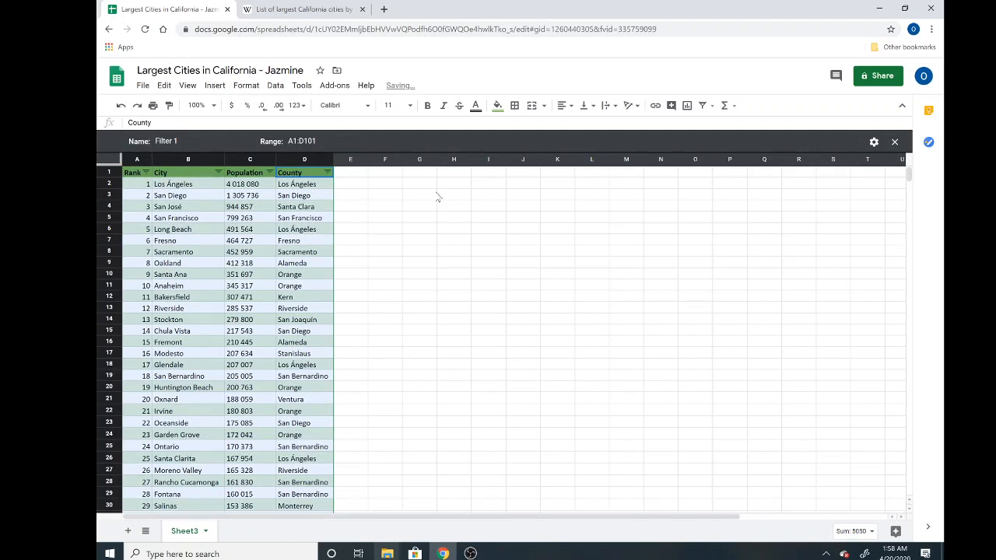
pyautogui.click(326, 172)
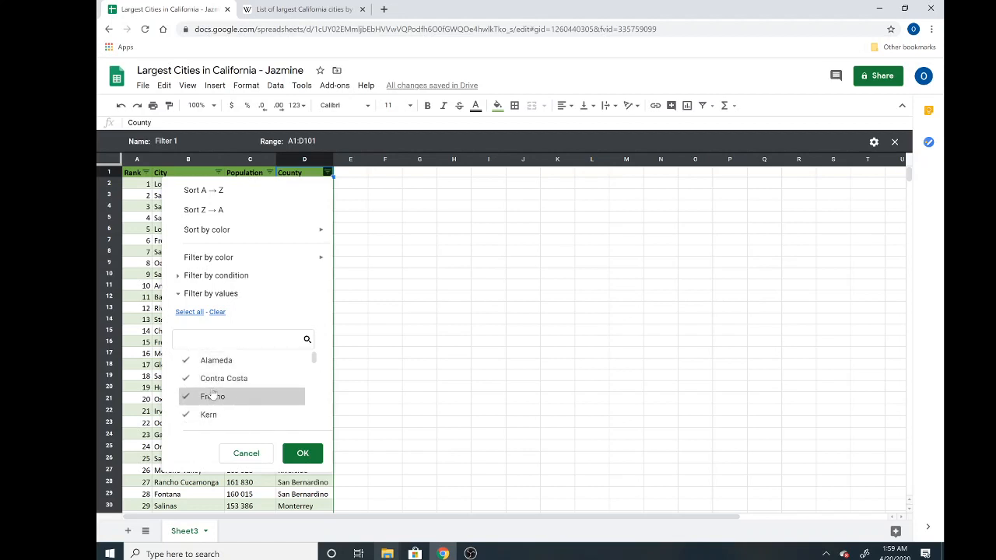
# Step: Limit the County filter to San Bernardino, leaving eight cities from San Bernardino to Victorville
pyautogui.scroll(-3, 212, 392)
pyautogui.scroll(-4, 213, 393)
pyautogui.scroll(-1, 212, 392)
pyautogui.scroll(2, 213, 393)
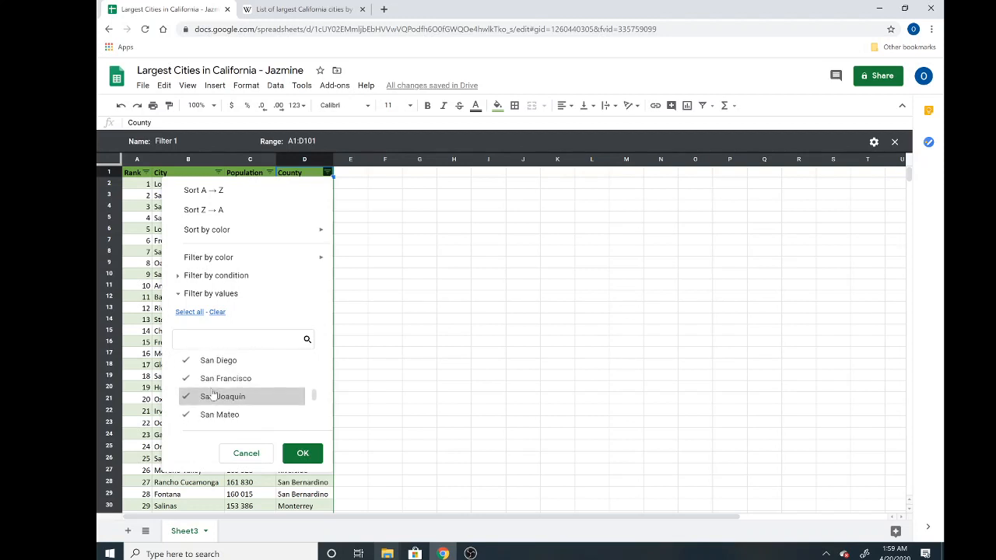
pyautogui.click(215, 315)
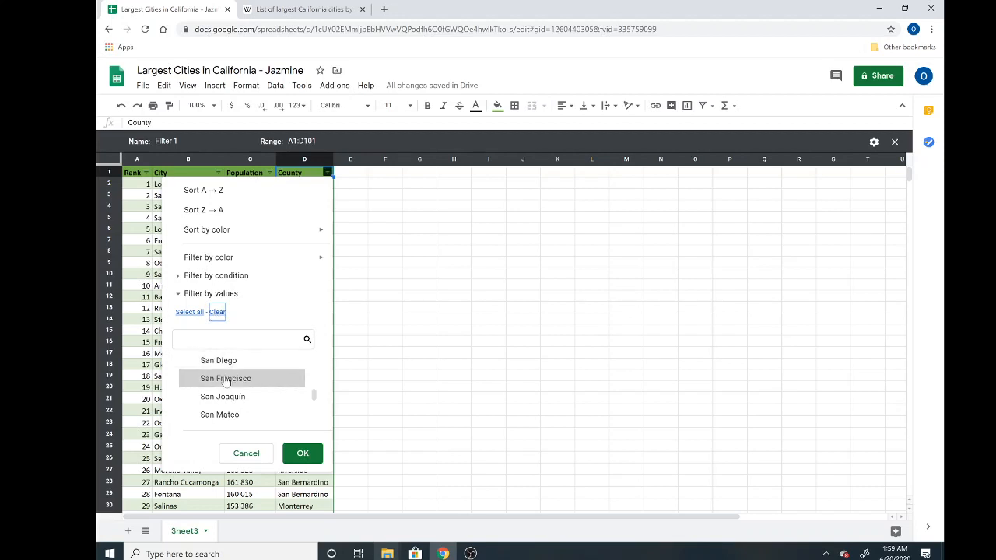
pyautogui.scroll(-1, 225, 384)
pyautogui.scroll(5, 224, 385)
pyautogui.scroll(1, 223, 383)
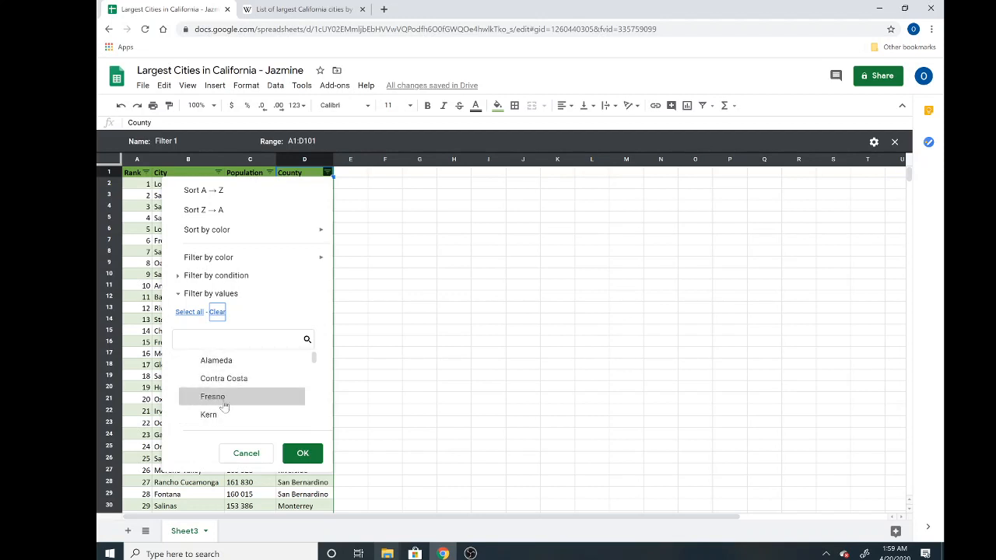
pyautogui.scroll(-1, 222, 401)
pyautogui.scroll(-4, 226, 405)
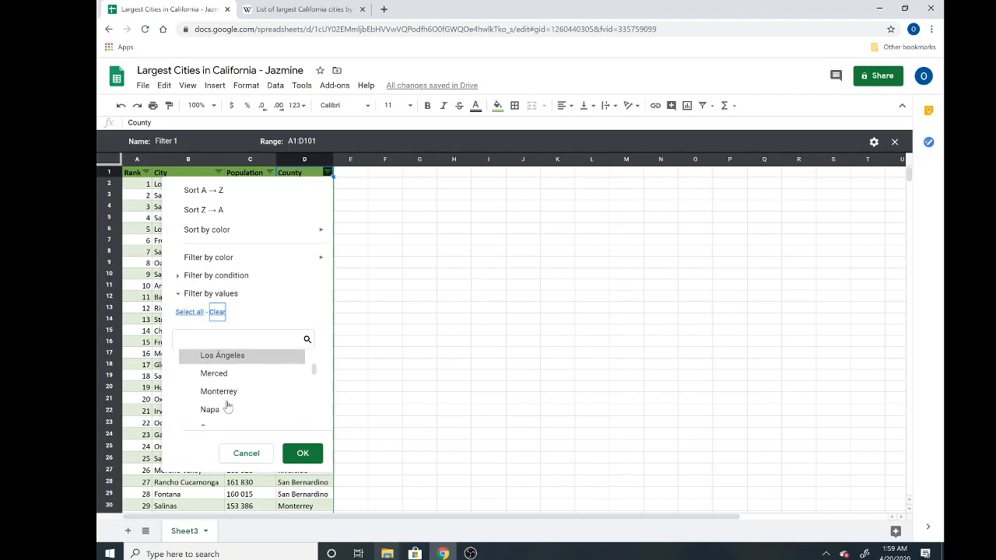
pyautogui.scroll(-1, 226, 406)
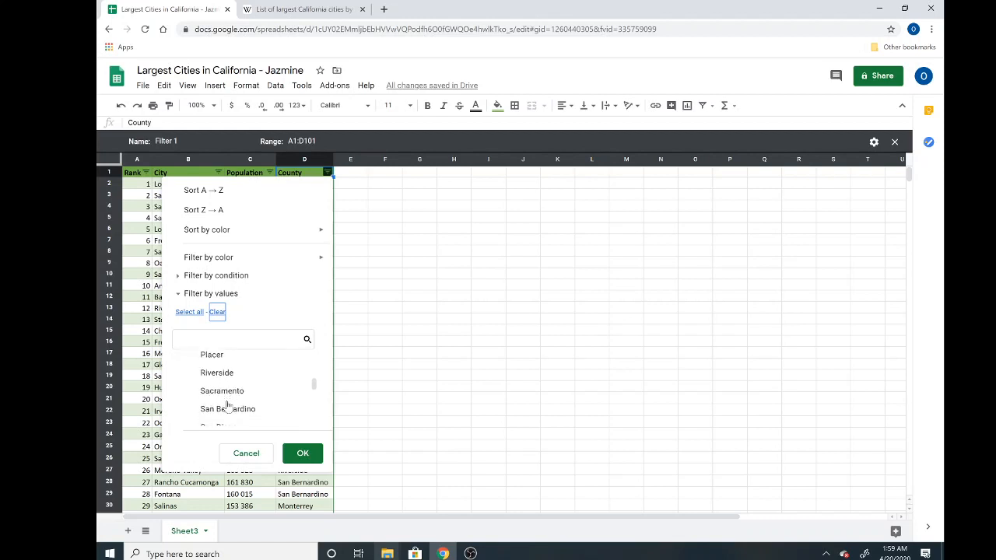
pyautogui.moveTo(315, 388); pyautogui.dragTo(315, 390)
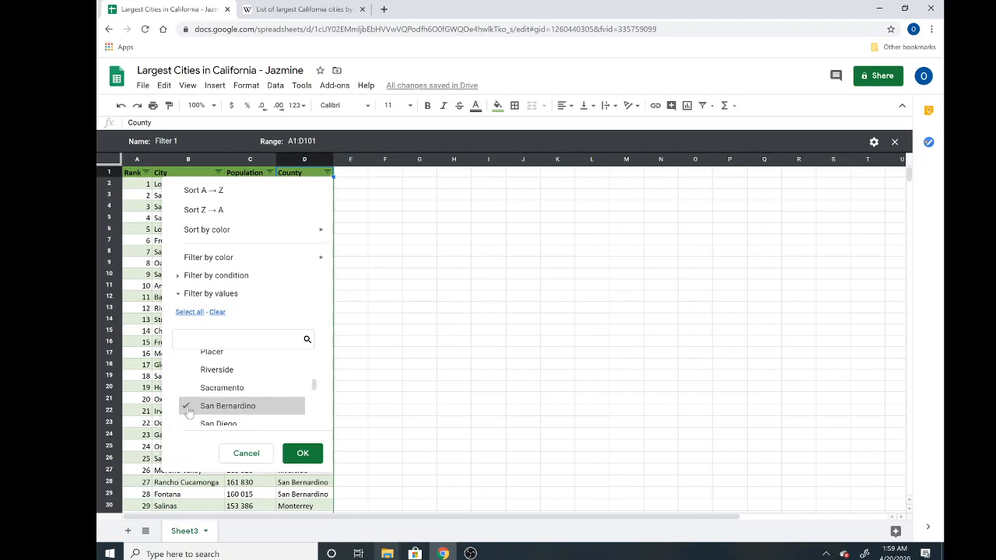
pyautogui.click(302, 457)
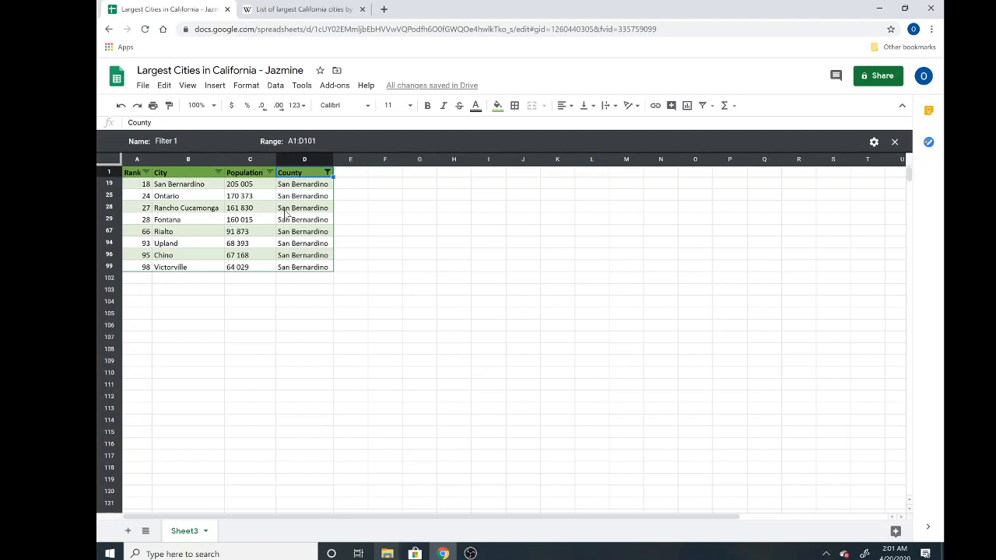
pyautogui.click(145, 173)
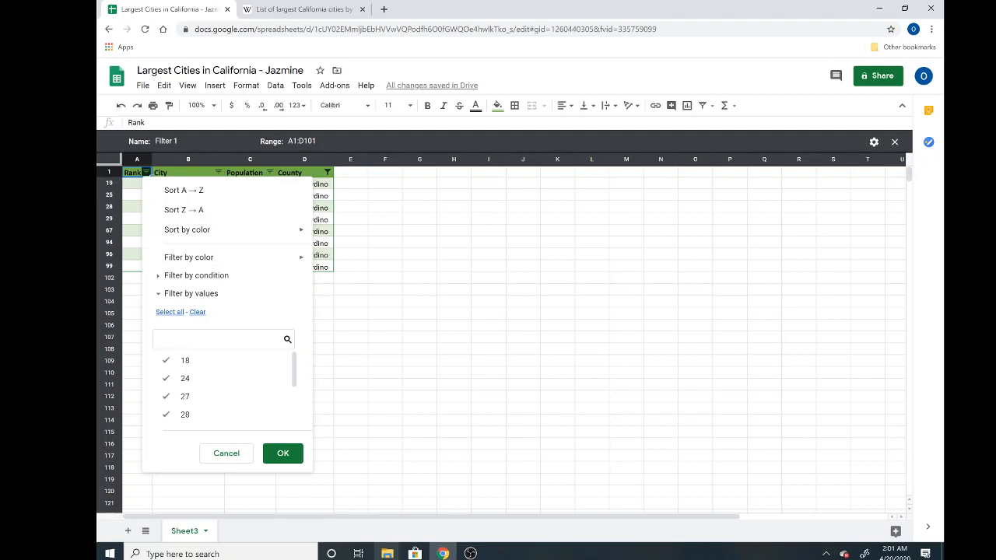
pyautogui.click(160, 293)
pyautogui.click(160, 293)
pyautogui.click(173, 276)
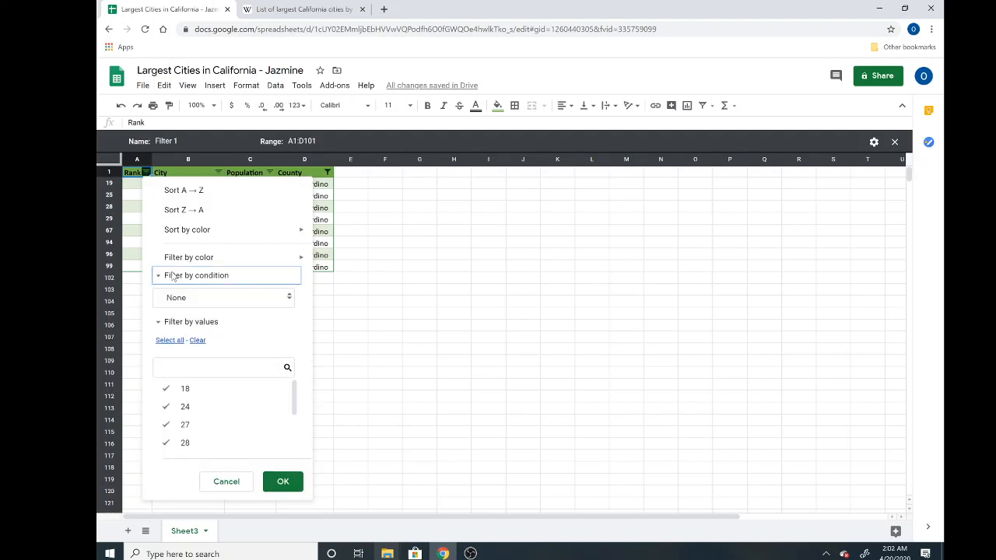
pyautogui.click(323, 244)
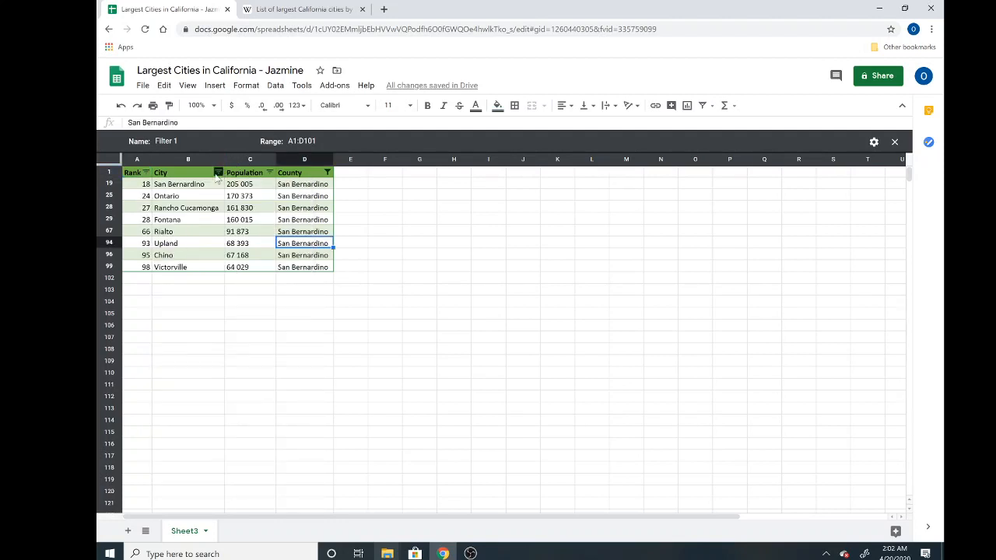
# Step: Exclude populations 205 005, 170 373, 161 830 and 160 015 in the Population filter
pyautogui.click(270, 172)
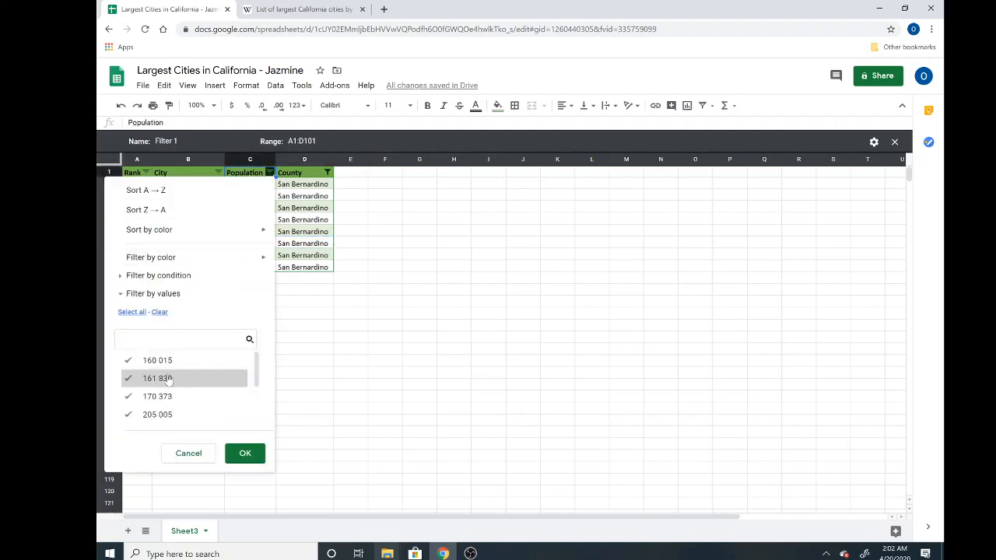
pyautogui.scroll(-2, 168, 379)
pyautogui.scroll(2, 168, 379)
pyautogui.scroll(-3, 168, 379)
pyautogui.scroll(-1, 168, 381)
pyautogui.scroll(2, 161, 402)
pyautogui.scroll(1, 161, 402)
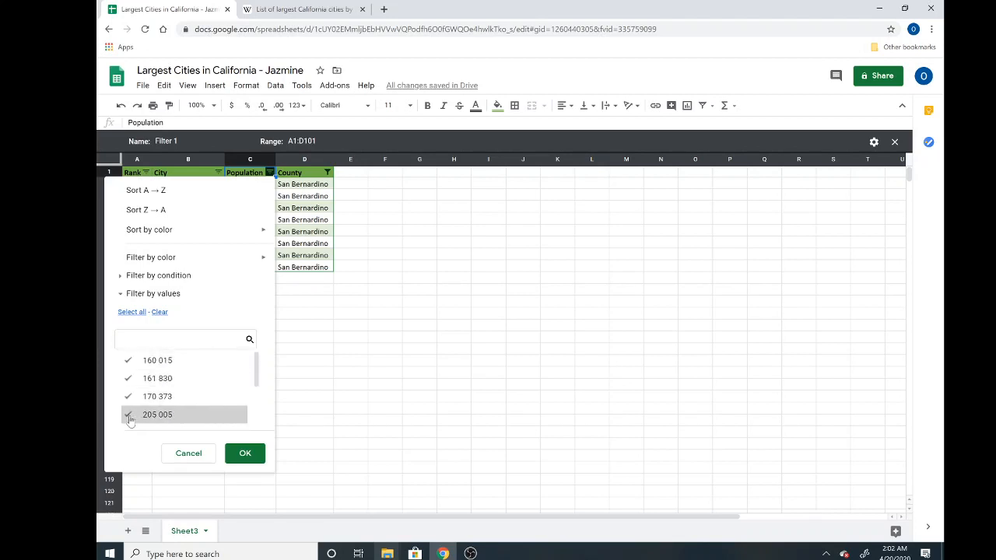
pyautogui.scroll(-3, 148, 385)
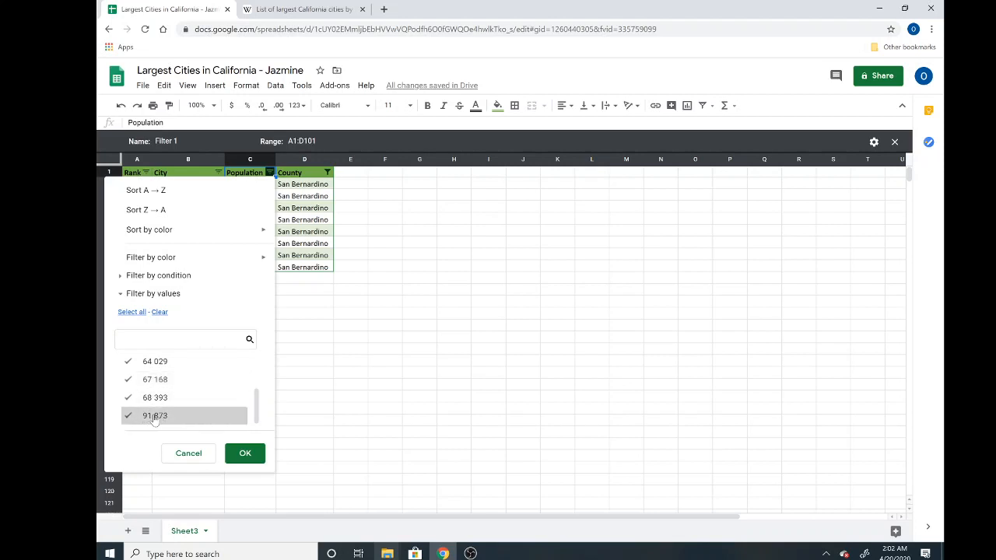
pyautogui.scroll(3, 154, 417)
pyautogui.click(127, 396)
pyautogui.click(127, 378)
pyautogui.scroll(1, 128, 378)
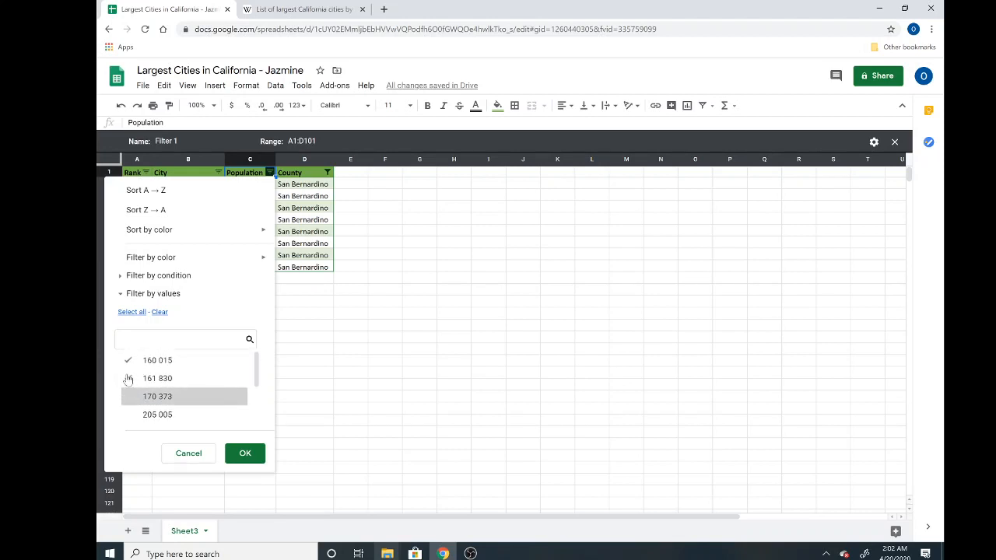
pyautogui.click(129, 361)
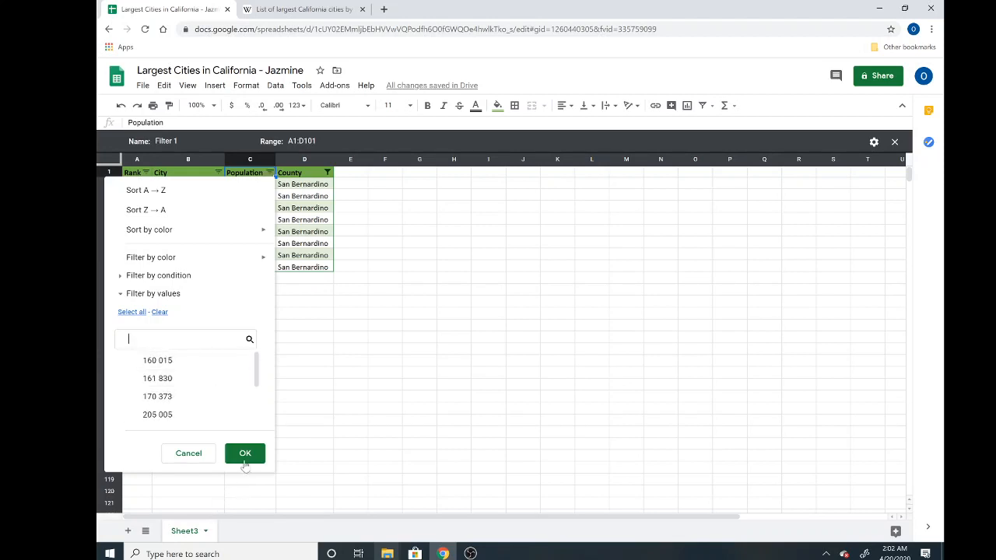
pyautogui.scroll(-3, 184, 402)
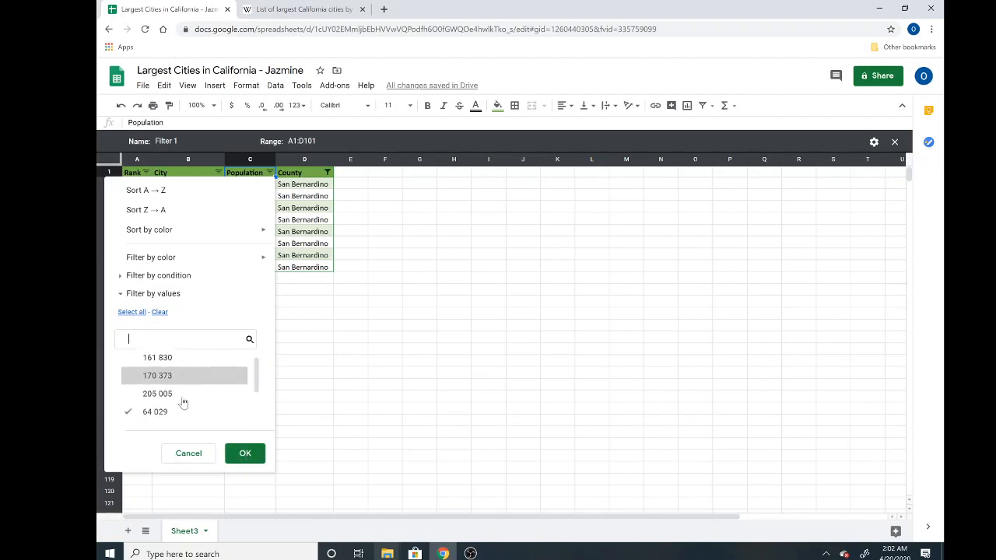
pyautogui.scroll(-1, 183, 402)
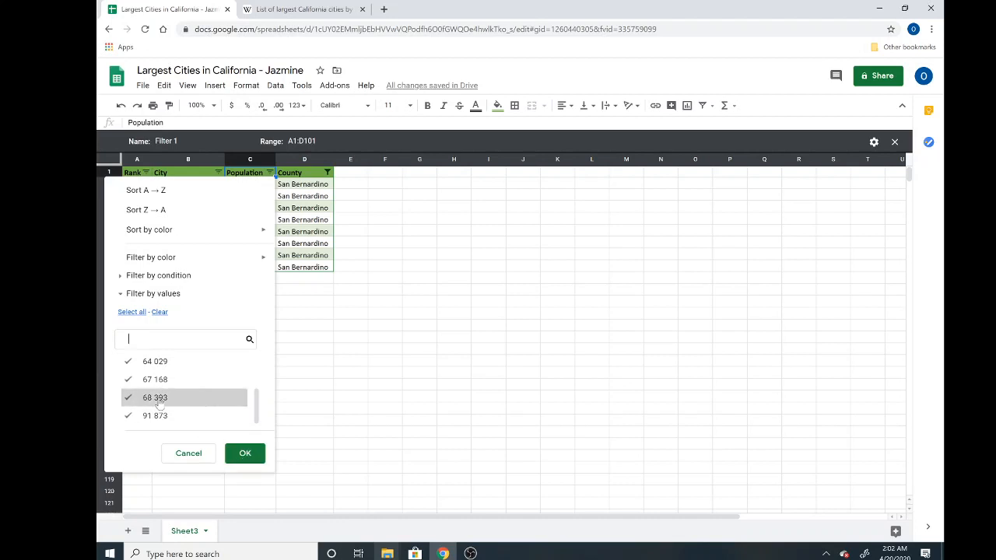
pyautogui.click(246, 462)
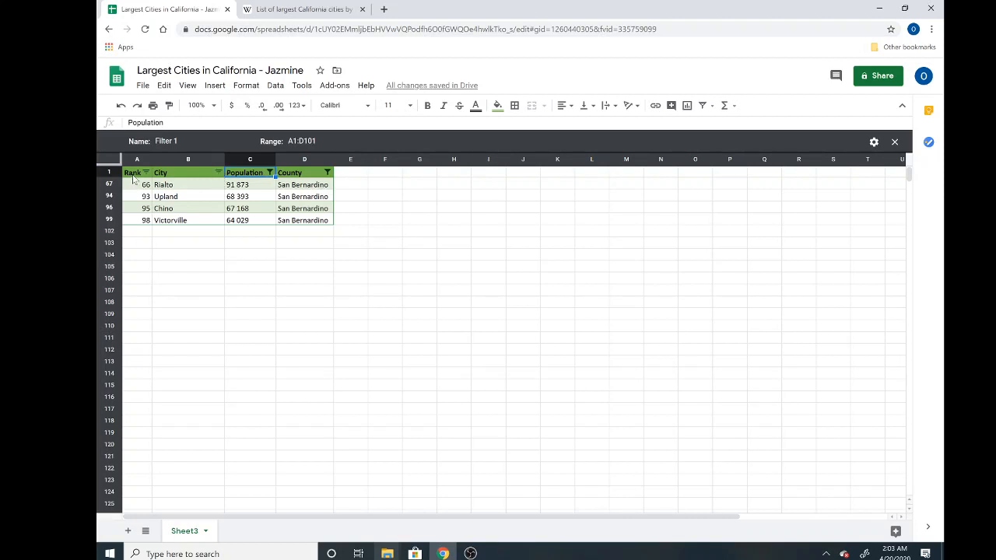
pyautogui.click(269, 173)
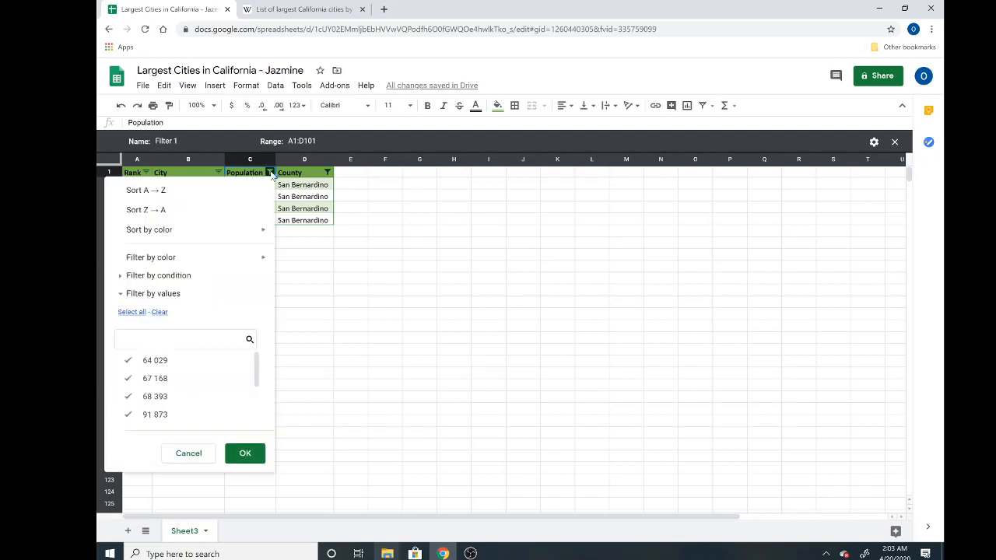
# Step: Reset the Population filter to all values, restoring the eight San Bernardino cities
pyautogui.click(160, 312)
pyautogui.click(134, 312)
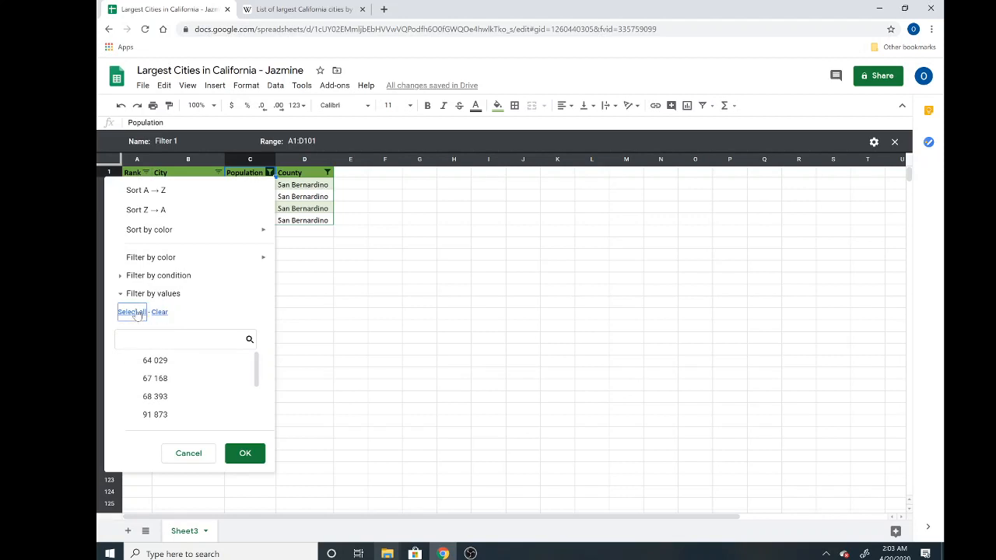
pyautogui.click(251, 456)
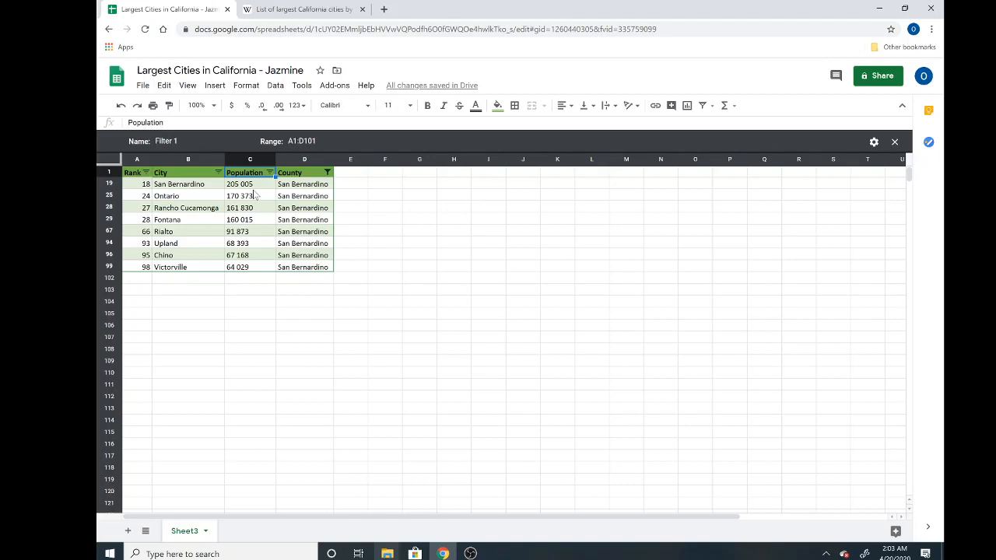
pyautogui.click(328, 172)
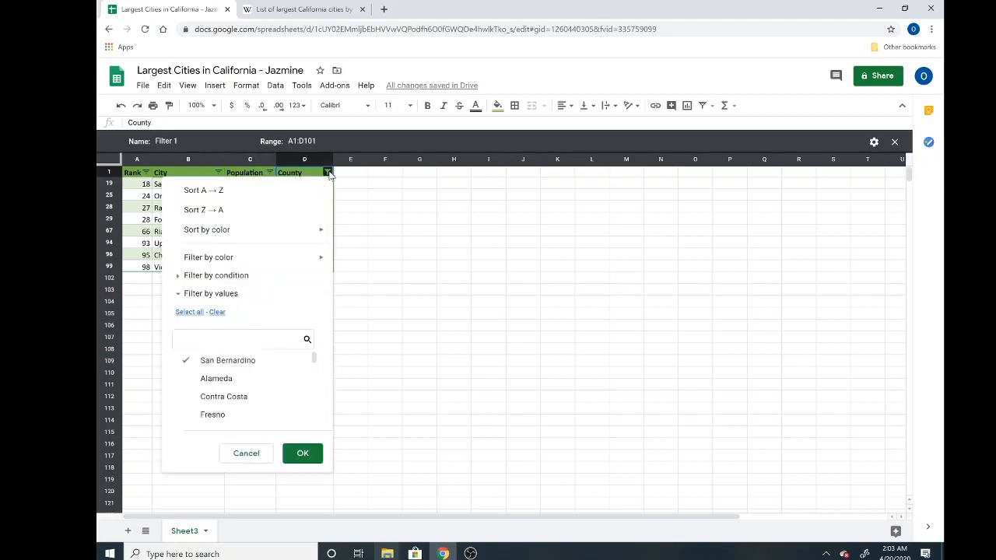
# Step: Reset the County filter to every county, bringing back all 100 cities
pyautogui.click(217, 312)
pyautogui.click(194, 313)
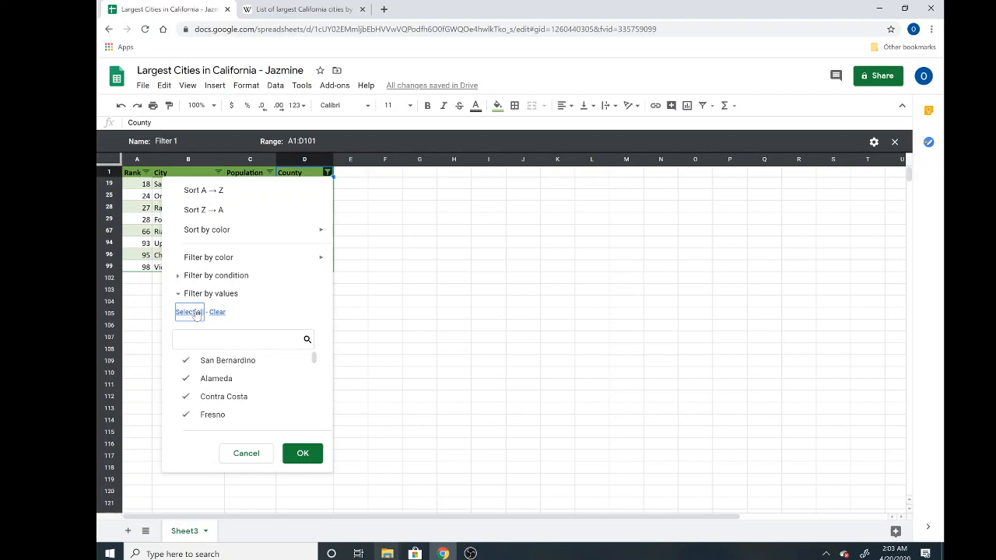
pyautogui.click(301, 453)
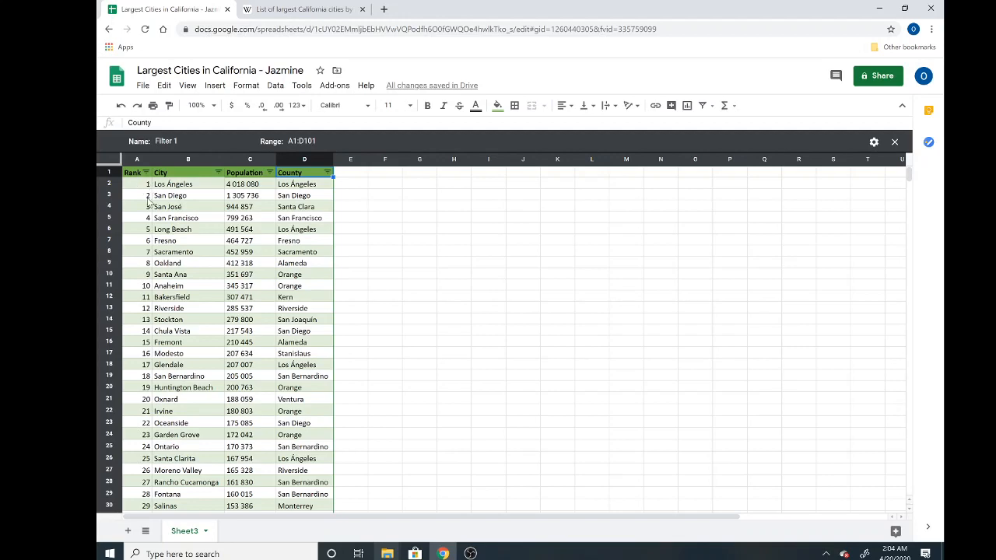
# Step: Scroll through the Filter 1 view to review the full city table down to Pleasanton
pyautogui.scroll(-5, 137, 313)
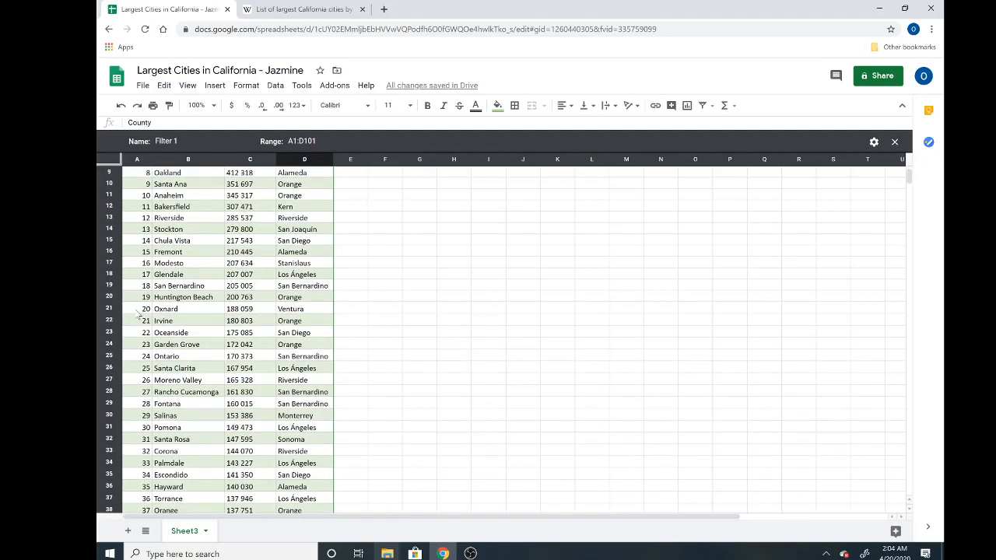
pyautogui.scroll(-18, 137, 314)
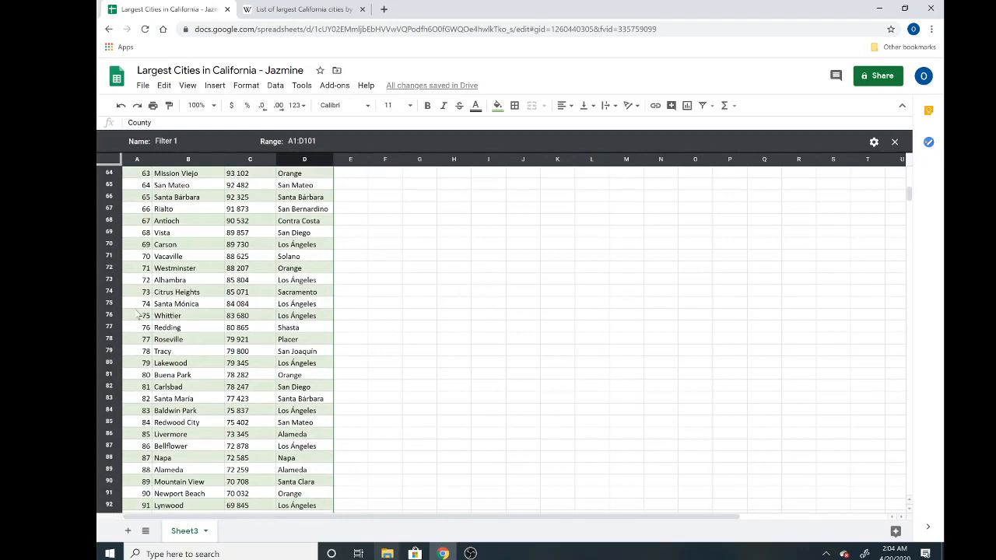
pyautogui.scroll(-4, 137, 314)
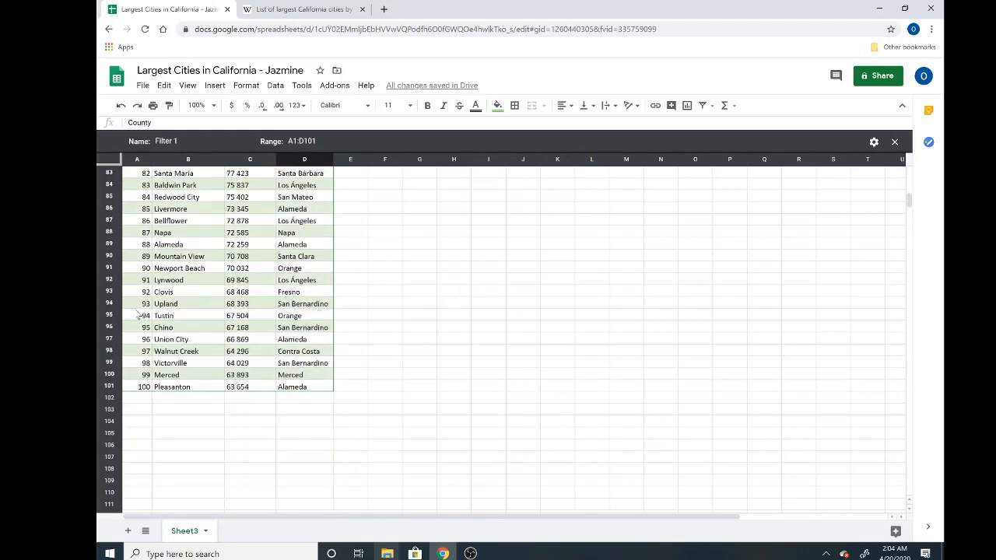
pyautogui.scroll(10, 136, 313)
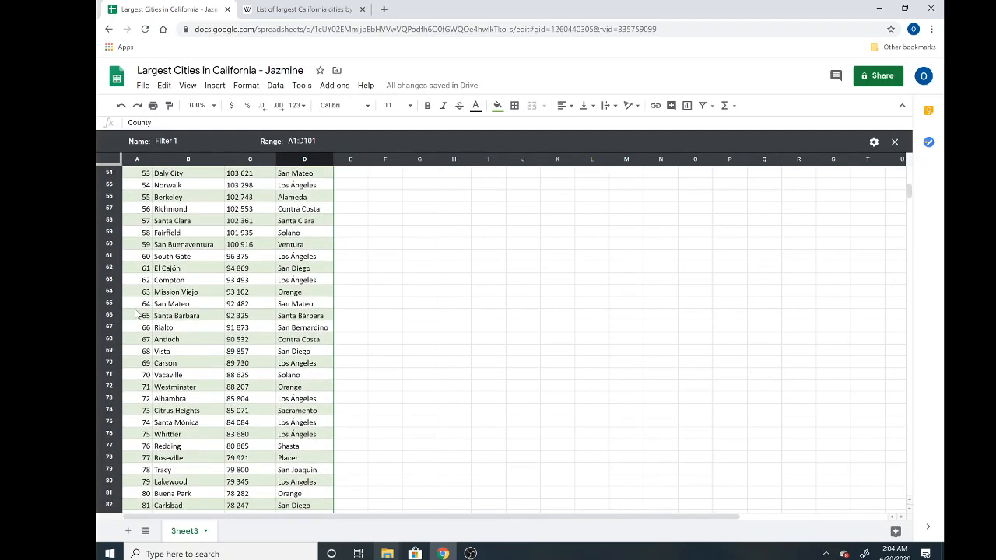
pyautogui.scroll(16, 137, 314)
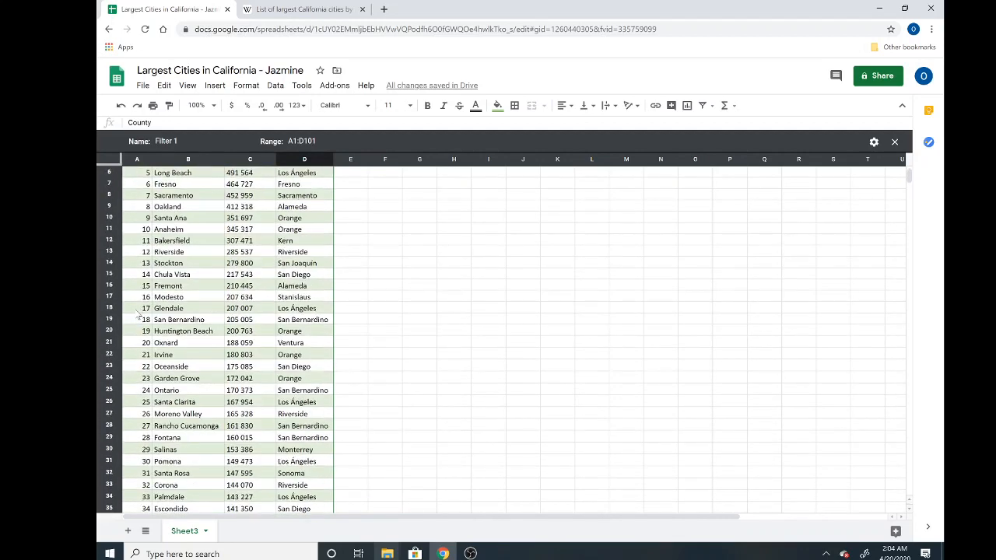
pyautogui.scroll(2, 136, 314)
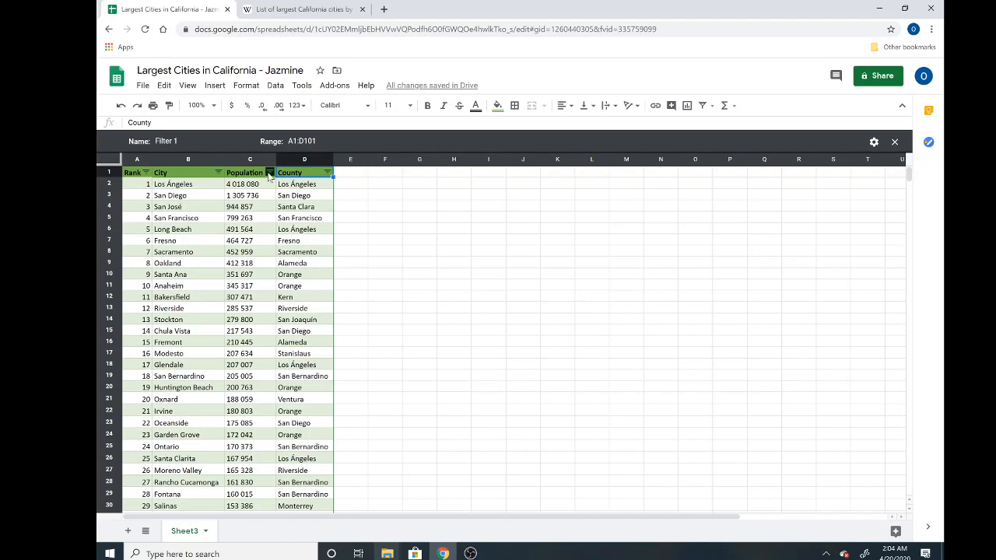
# Step: Sort the Filter 1 rows by Population from highest to lowest (Z → A)
pyautogui.click(269, 173)
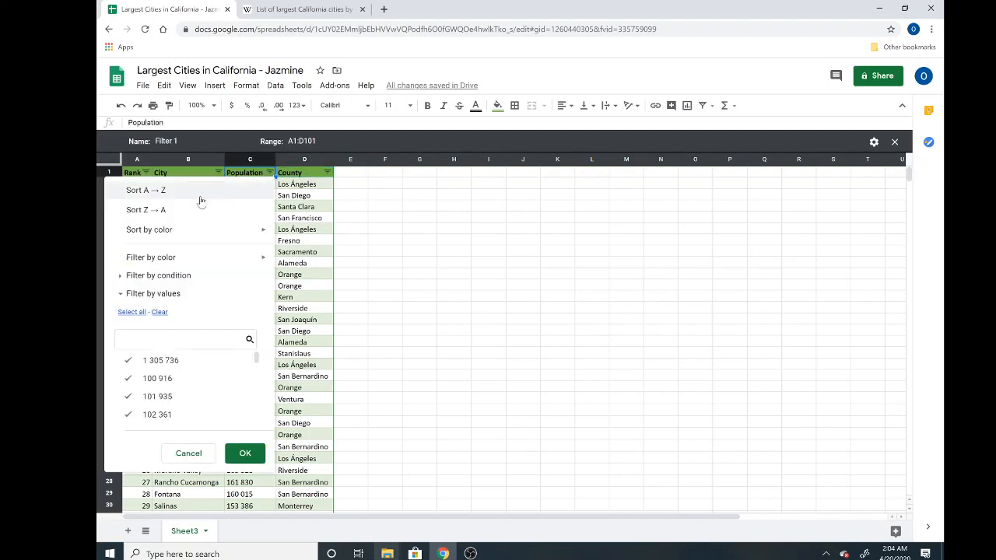
pyautogui.click(220, 204)
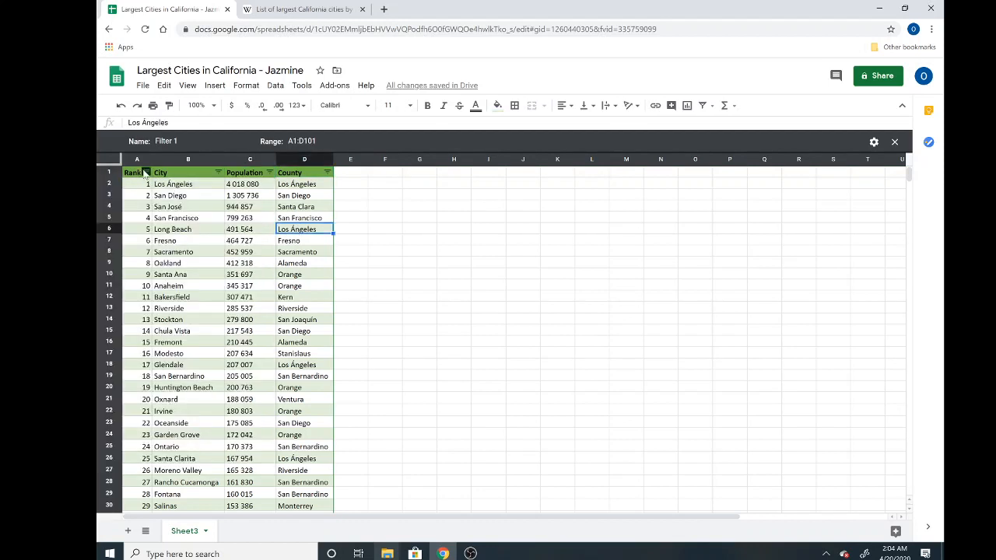
pyautogui.click(145, 173)
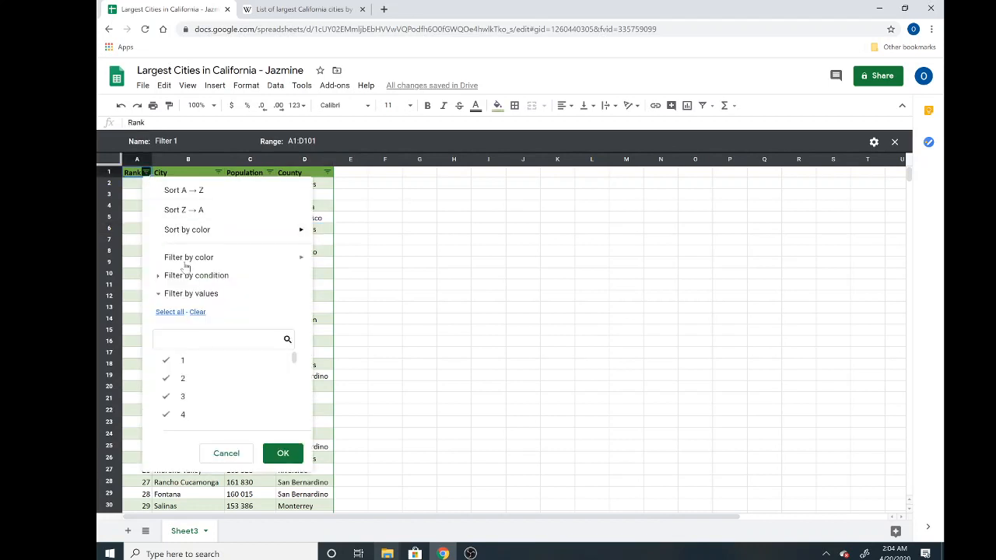
pyautogui.moveTo(233, 228)
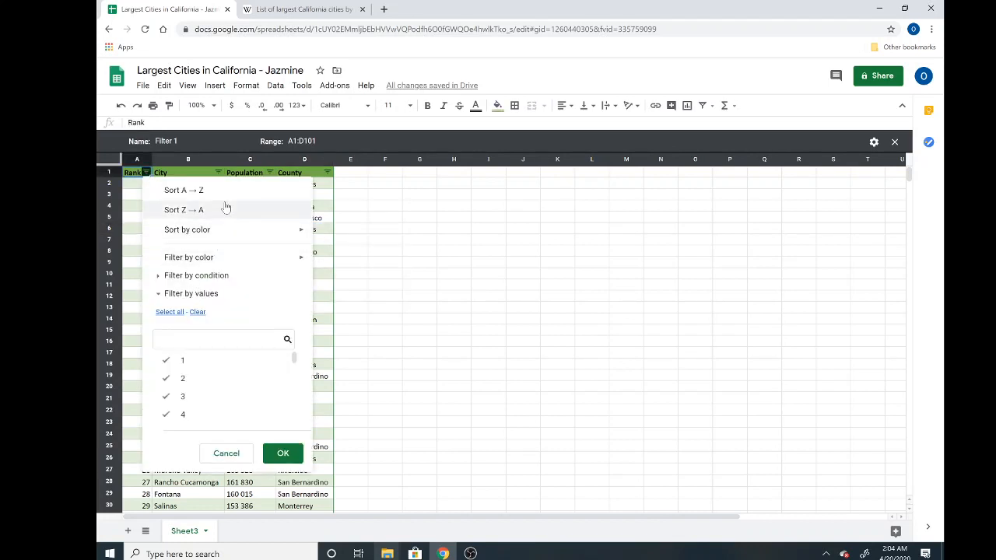
pyautogui.click(131, 227)
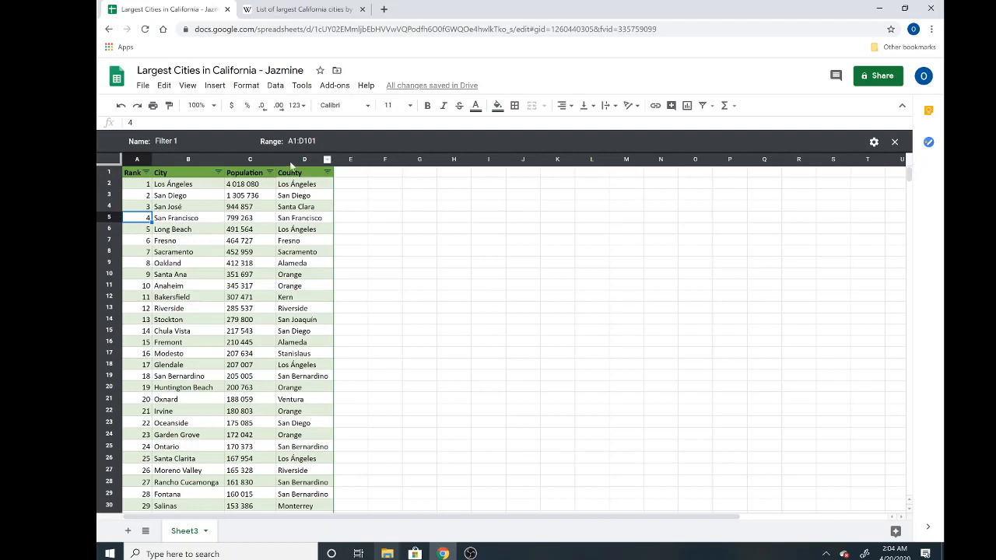
pyautogui.click(269, 173)
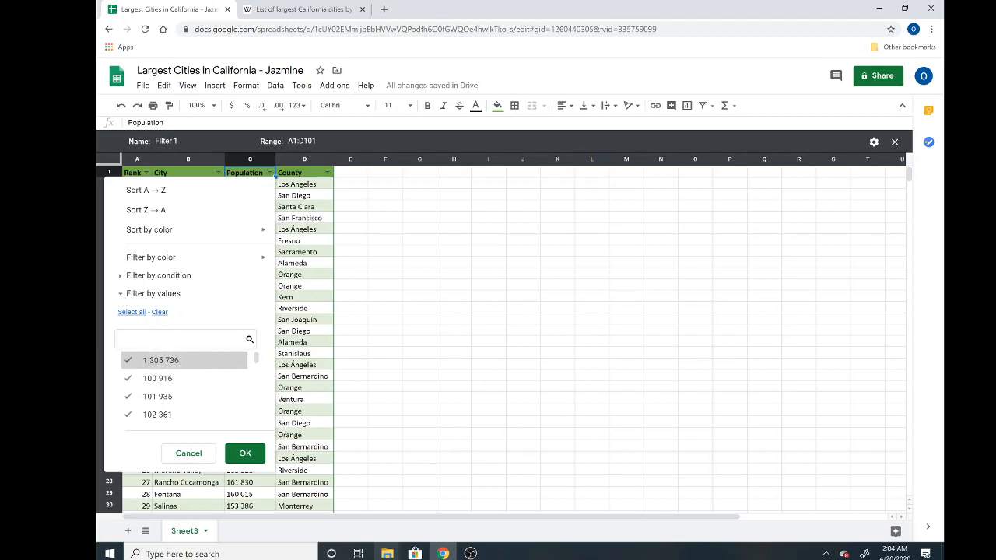
pyautogui.scroll(-1, 163, 420)
pyautogui.scroll(-4, 163, 420)
pyautogui.scroll(6, 163, 420)
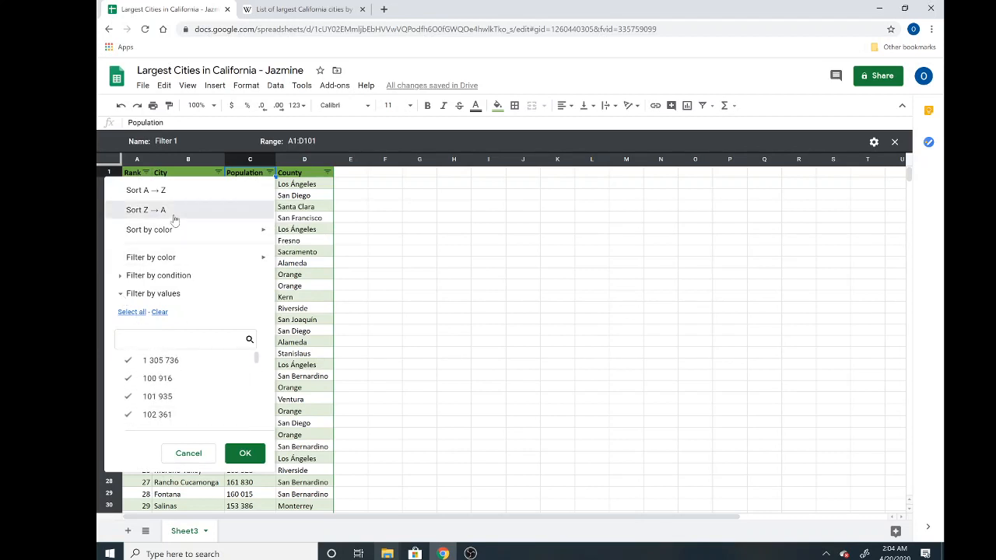
pyautogui.click(207, 211)
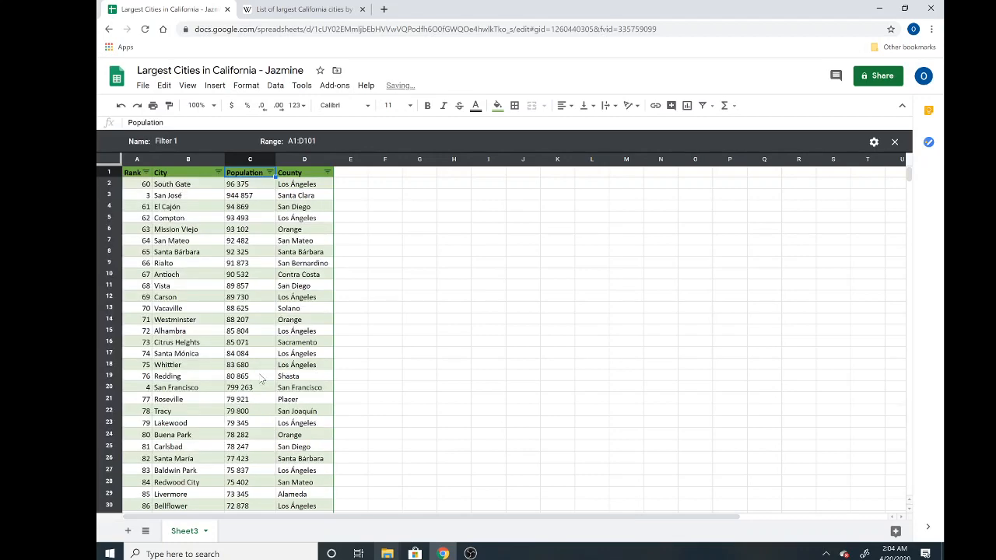
pyautogui.scroll(-1, 262, 379)
pyautogui.scroll(1, 262, 379)
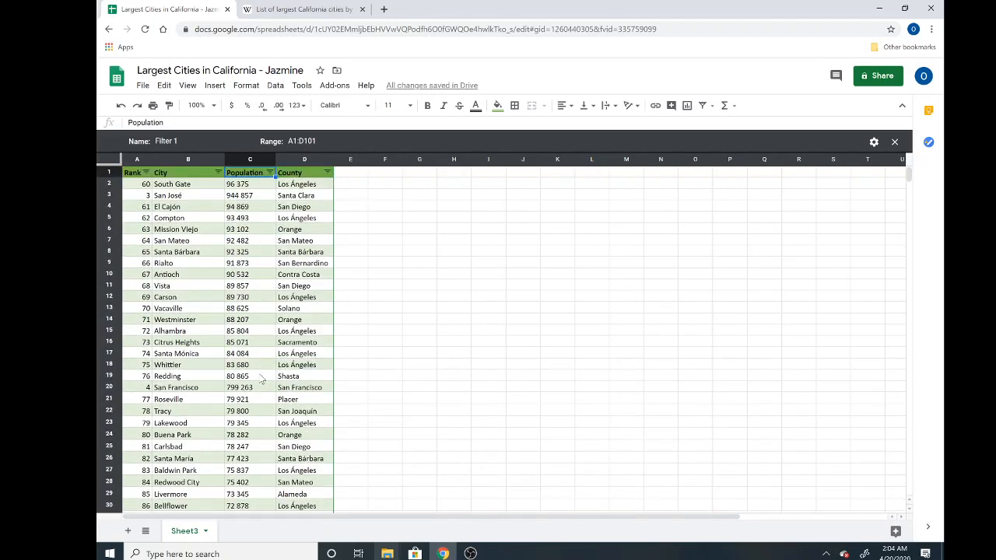
pyautogui.scroll(-7, 262, 378)
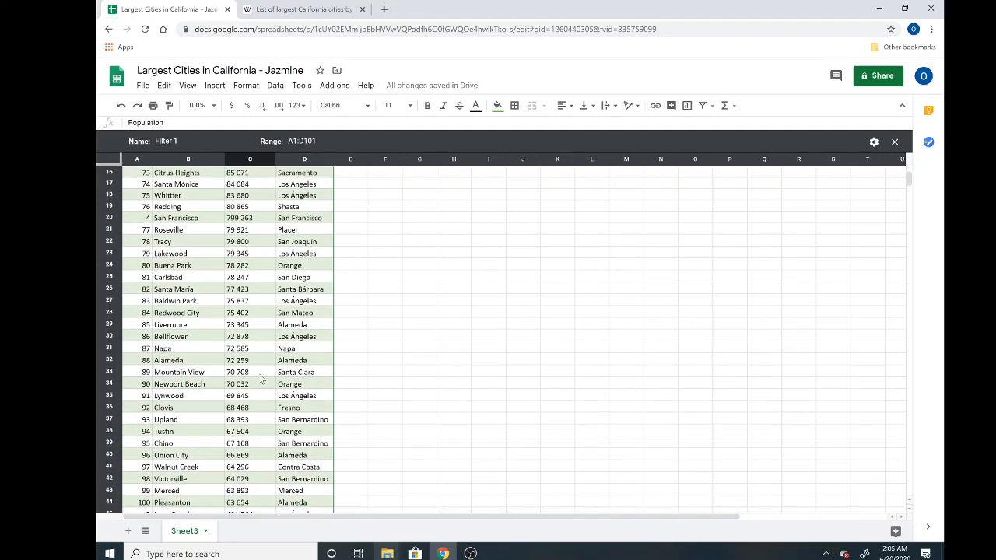
pyautogui.scroll(6, 262, 379)
pyautogui.scroll(2, 262, 379)
pyautogui.hscroll(2, 262, 379)
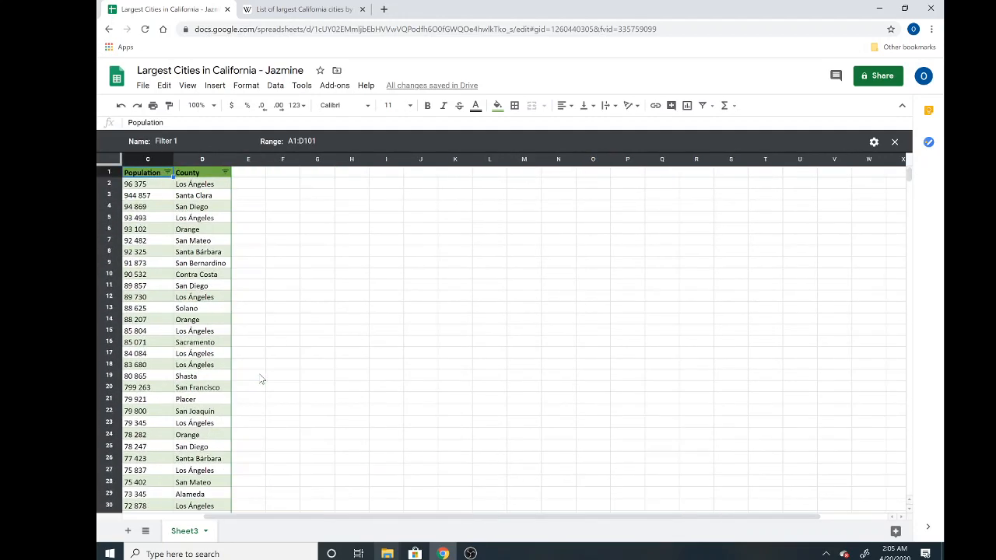
pyautogui.hscroll(-2, 262, 379)
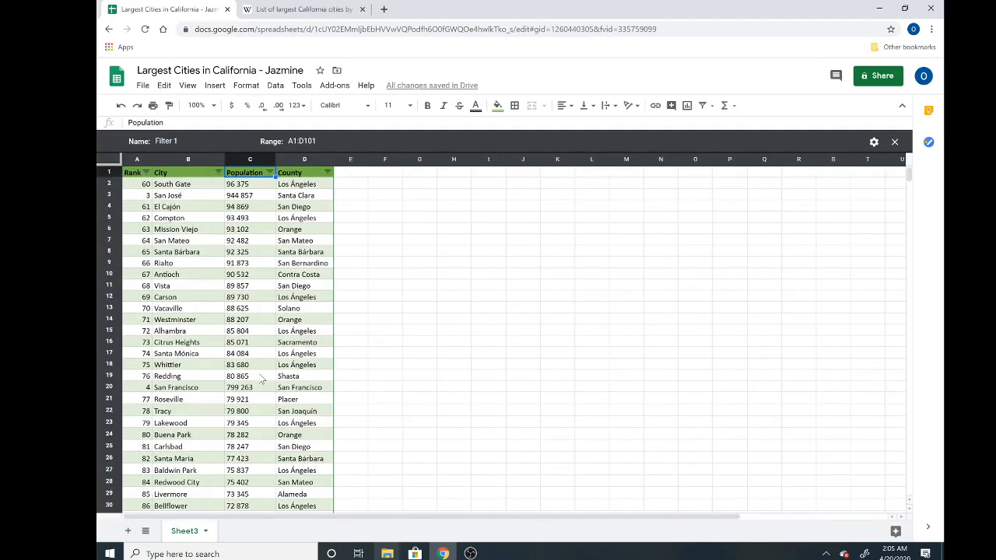
pyautogui.click(201, 207)
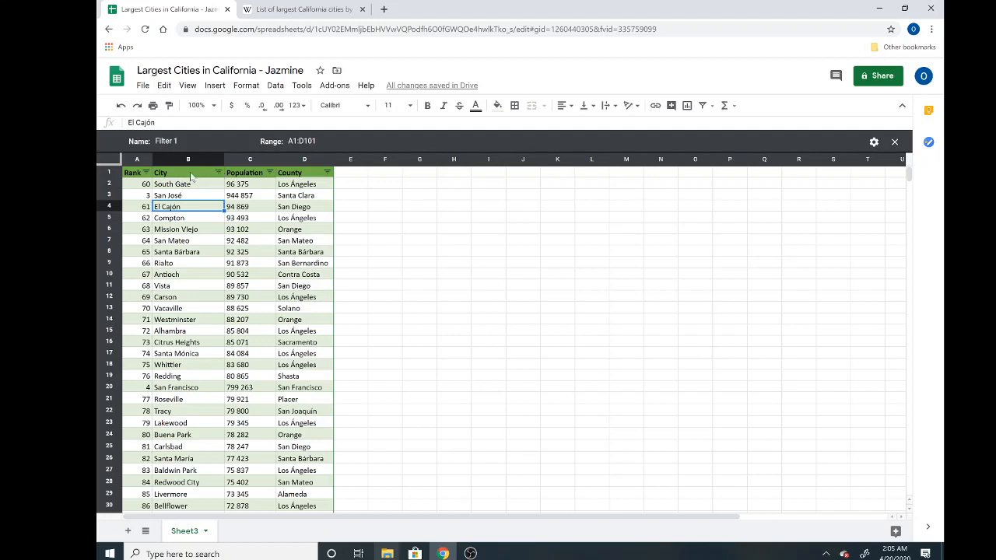
# Step: Sort the rows by City A → Z, then reverse to Z → A so Whittier comes first
pyautogui.click(218, 172)
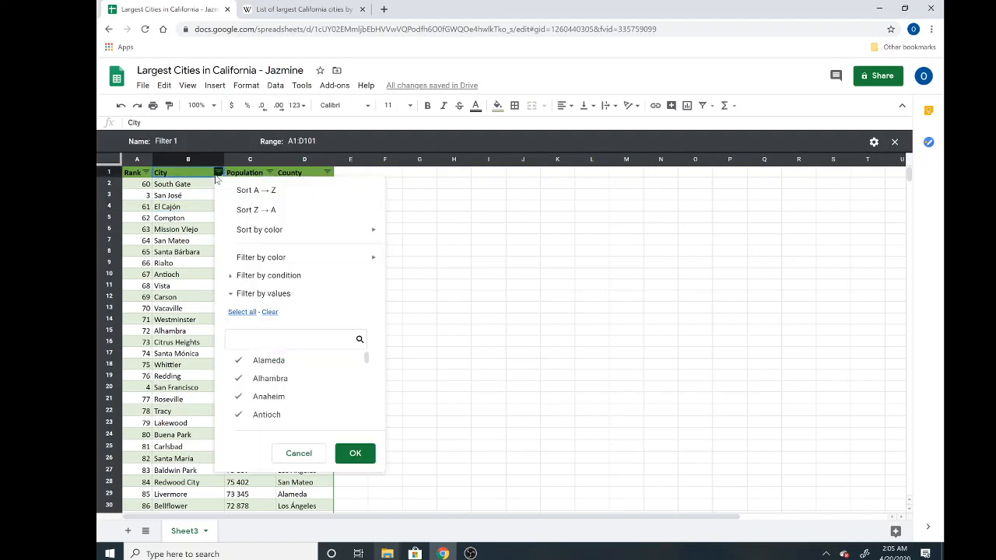
pyautogui.click(268, 190)
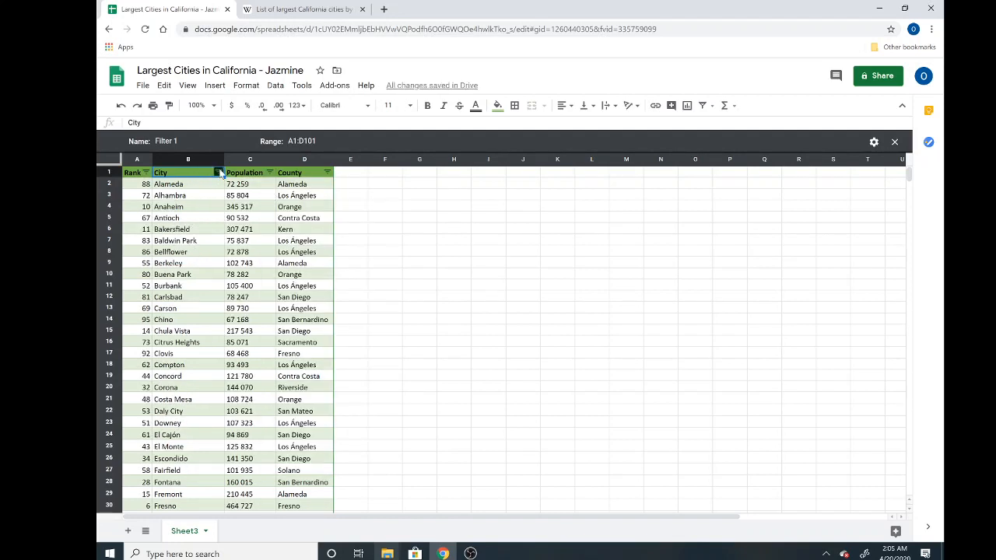
pyautogui.click(218, 172)
pyautogui.click(267, 209)
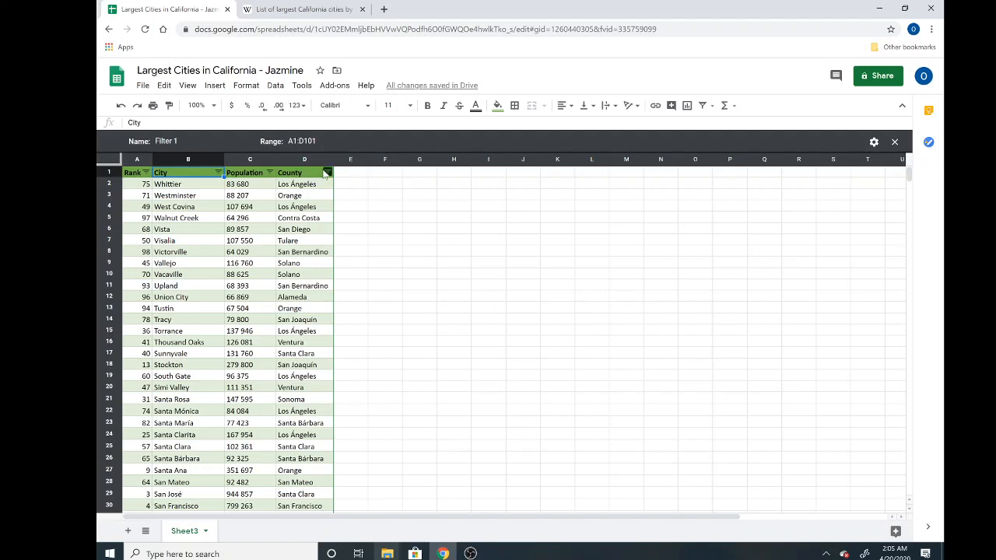
# Step: Discard a cleared County value selection, then sort the rows by County A → Z
pyautogui.click(327, 173)
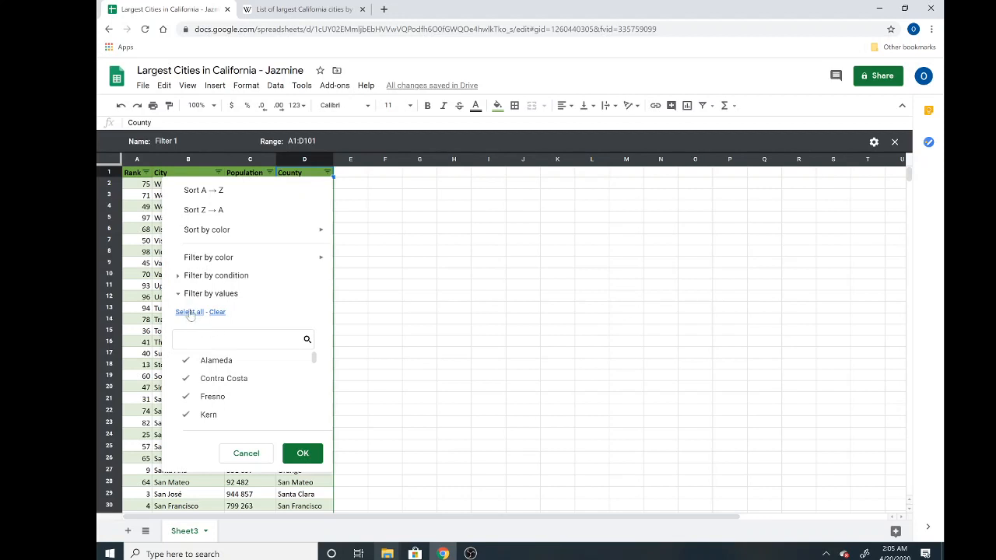
pyautogui.click(219, 312)
pyautogui.scroll(-3, 228, 418)
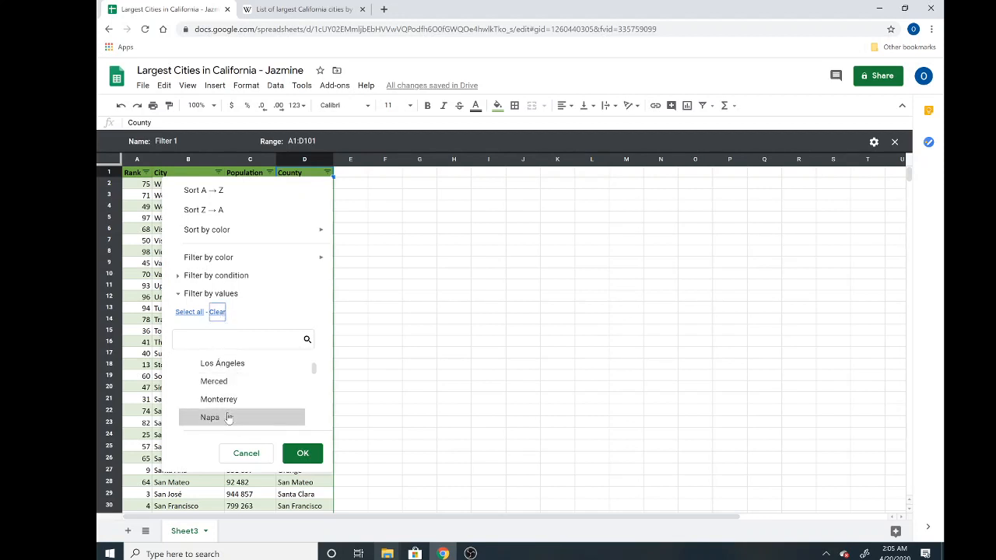
pyautogui.scroll(-1, 228, 418)
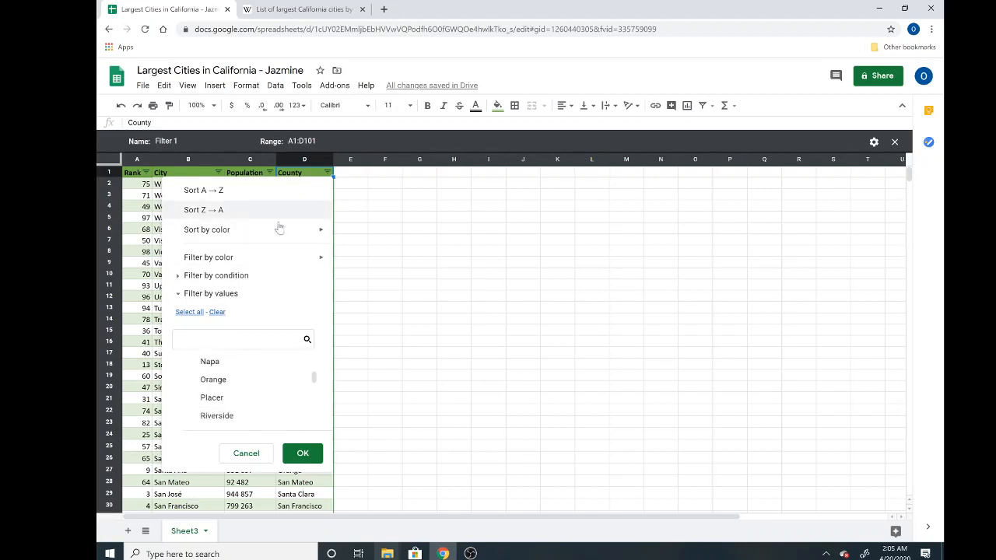
pyautogui.click(246, 452)
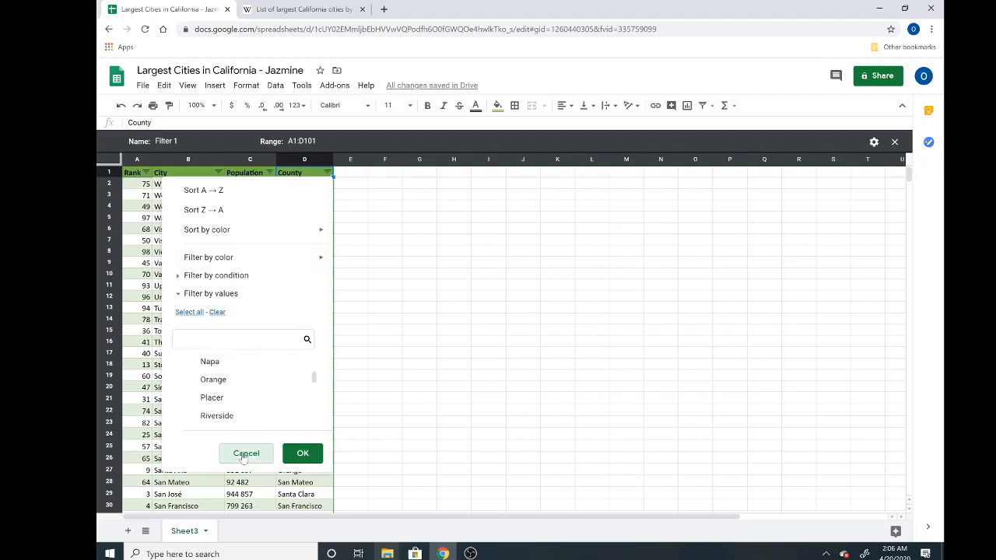
pyautogui.click(328, 173)
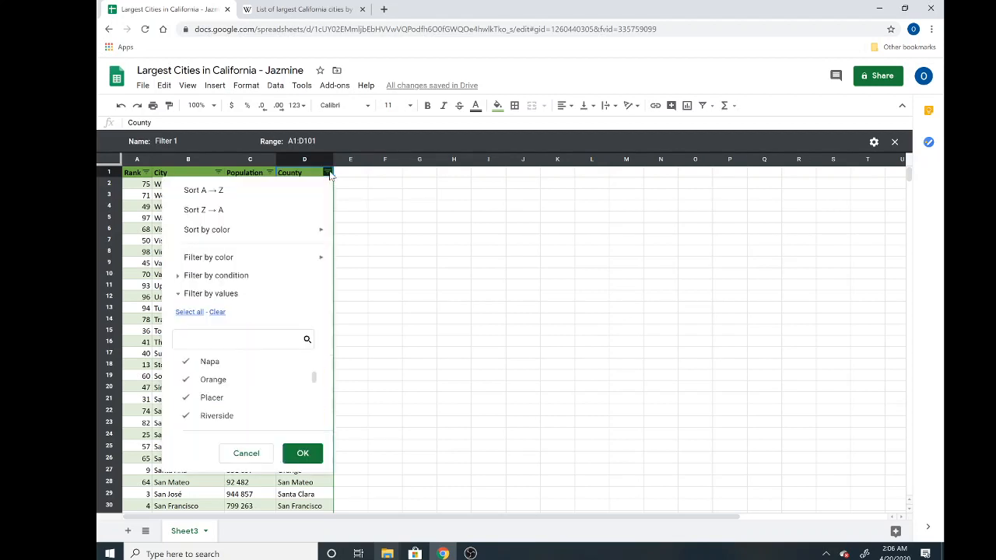
pyautogui.click(256, 192)
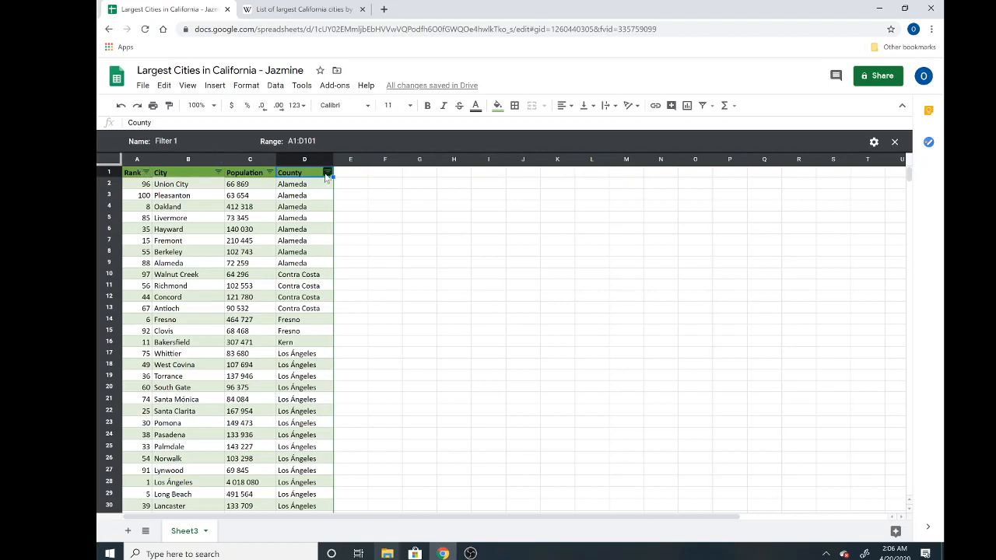
pyautogui.click(326, 172)
# Step: Clear all counties in the County filter list and tick San Bernardino
pyautogui.scroll(-3, 227, 401)
pyautogui.scroll(-2, 228, 402)
pyautogui.scroll(-1, 227, 404)
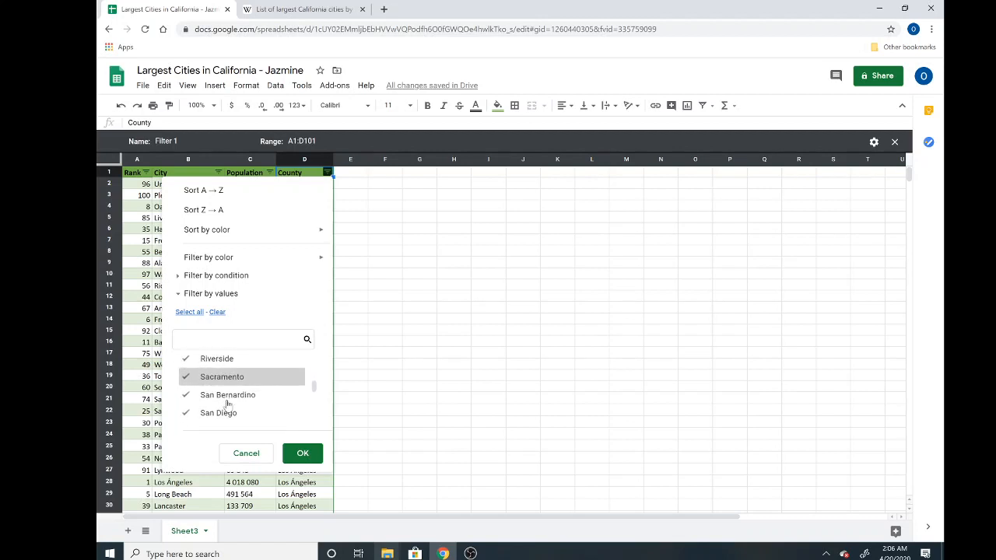
pyautogui.click(217, 312)
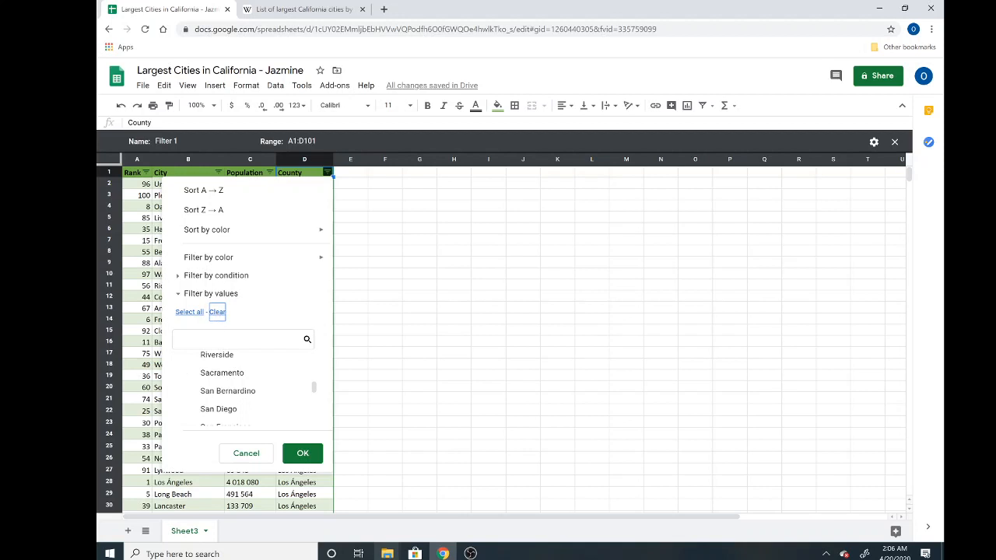
pyautogui.click(188, 393)
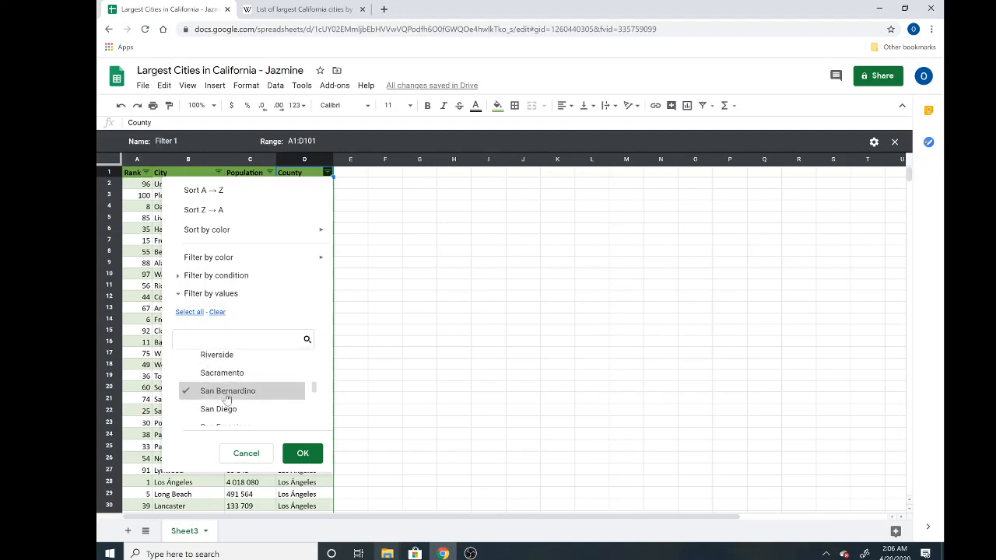
# Step: Add Los Ángeles to the County filter and apply it to the table
pyautogui.scroll(-3, 227, 399)
pyautogui.scroll(-2, 227, 399)
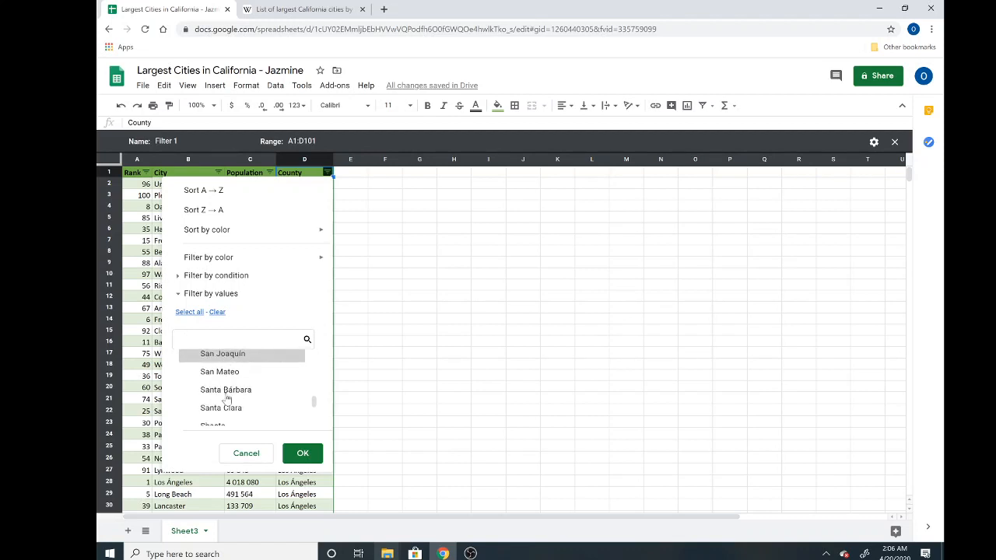
pyautogui.scroll(5, 227, 399)
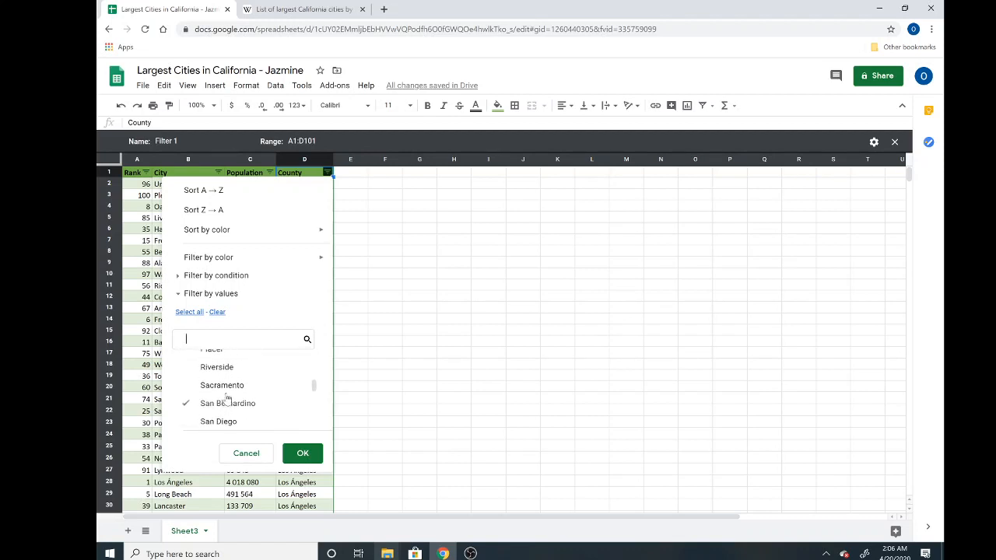
pyautogui.scroll(-4, 227, 399)
pyautogui.scroll(-3, 226, 398)
pyautogui.scroll(7, 226, 398)
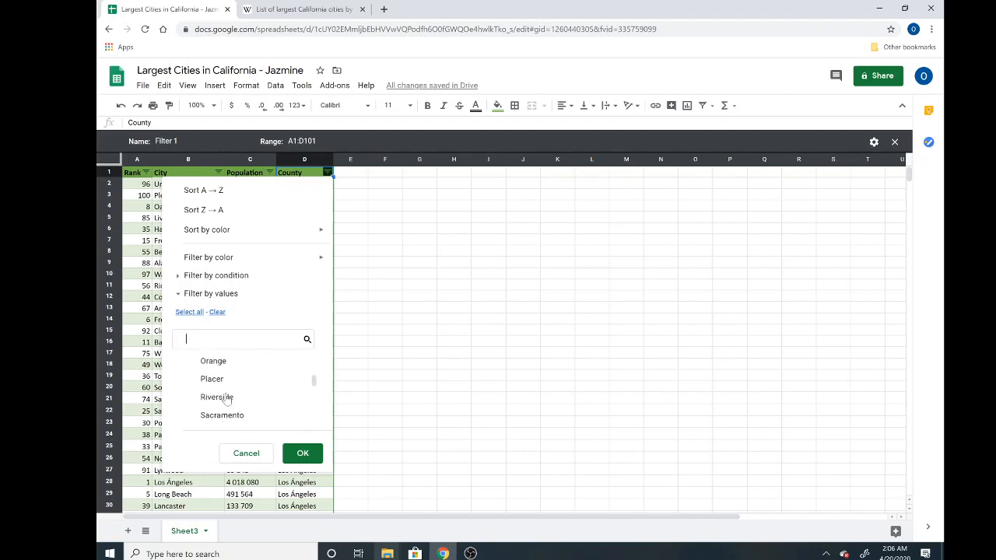
pyautogui.scroll(3, 226, 398)
pyautogui.scroll(1, 226, 399)
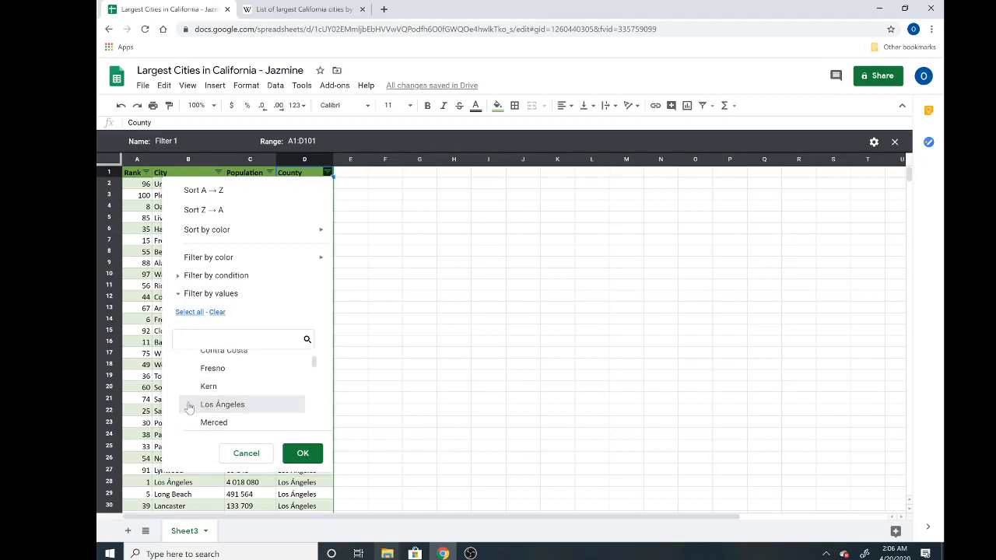
pyautogui.click(189, 405)
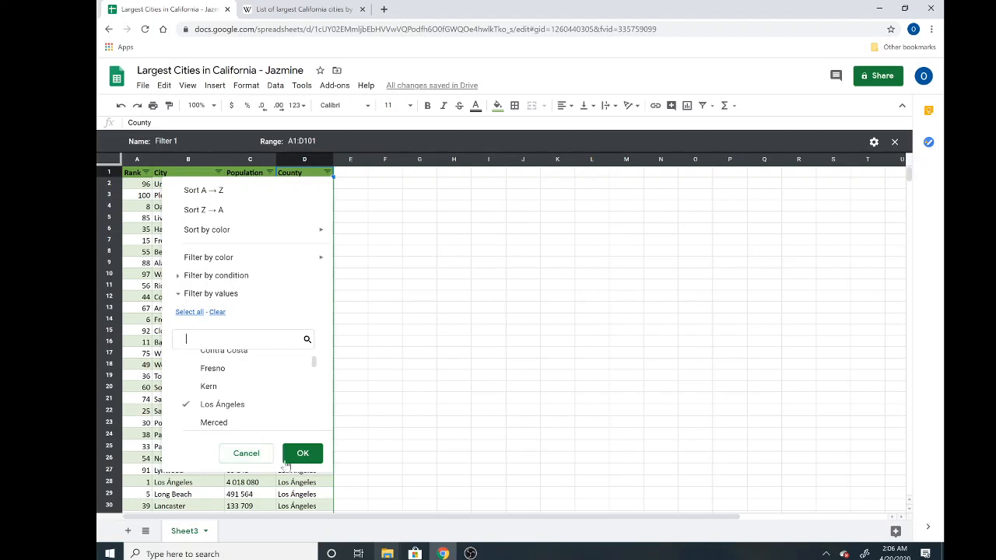
pyautogui.click(304, 455)
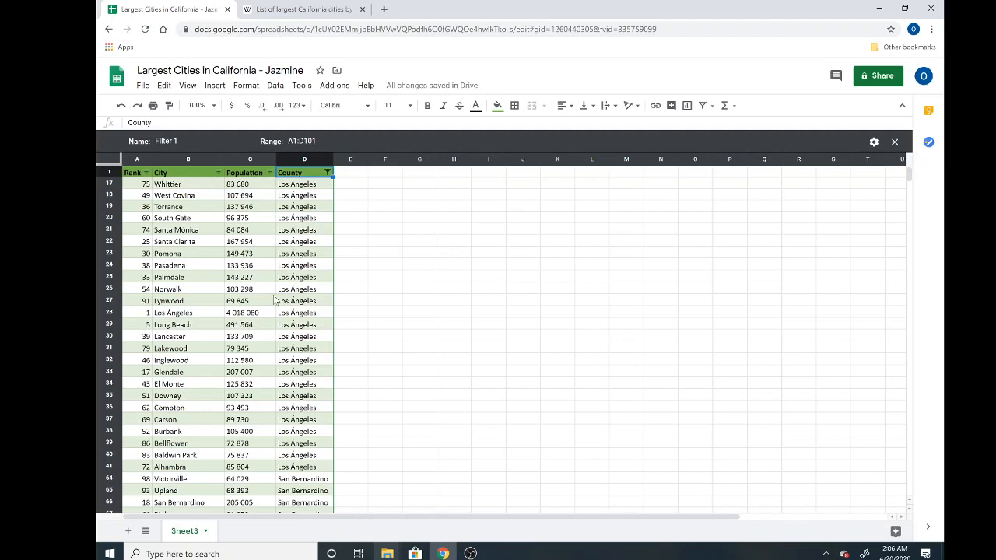
# Step: Scroll through the filtered Los Ángeles and San Bernardino rows to review them
pyautogui.scroll(-1, 274, 299)
pyautogui.scroll(-2, 274, 299)
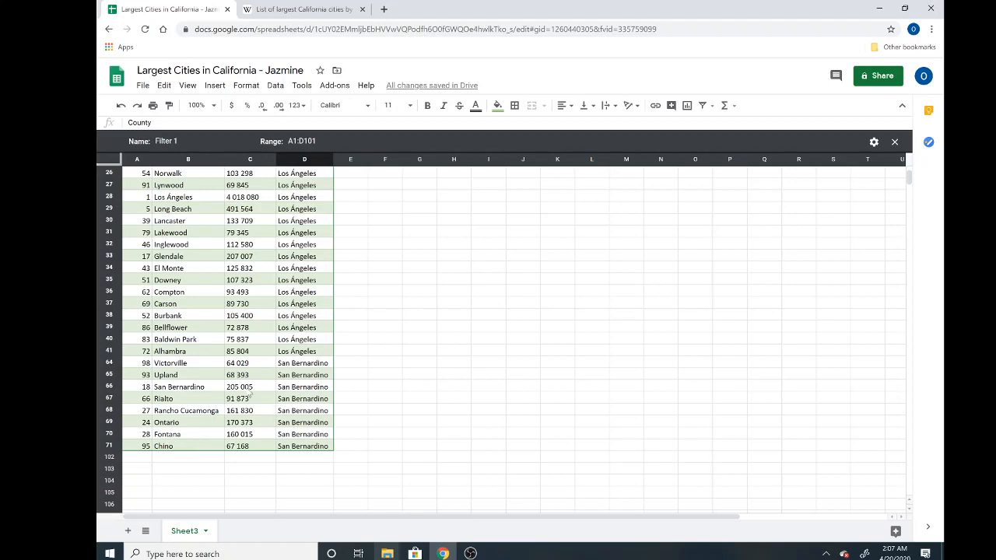
pyautogui.scroll(1, 251, 393)
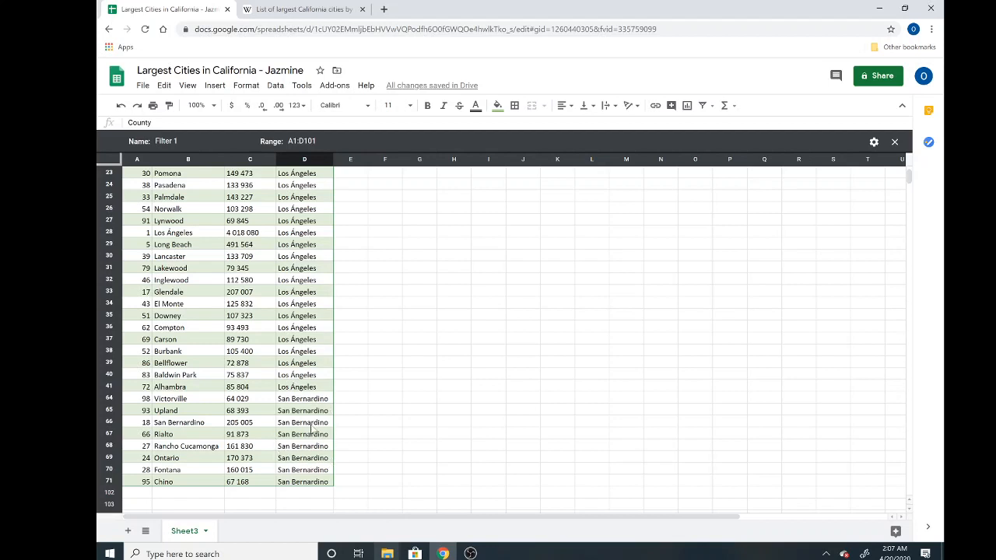
pyautogui.scroll(2, 311, 429)
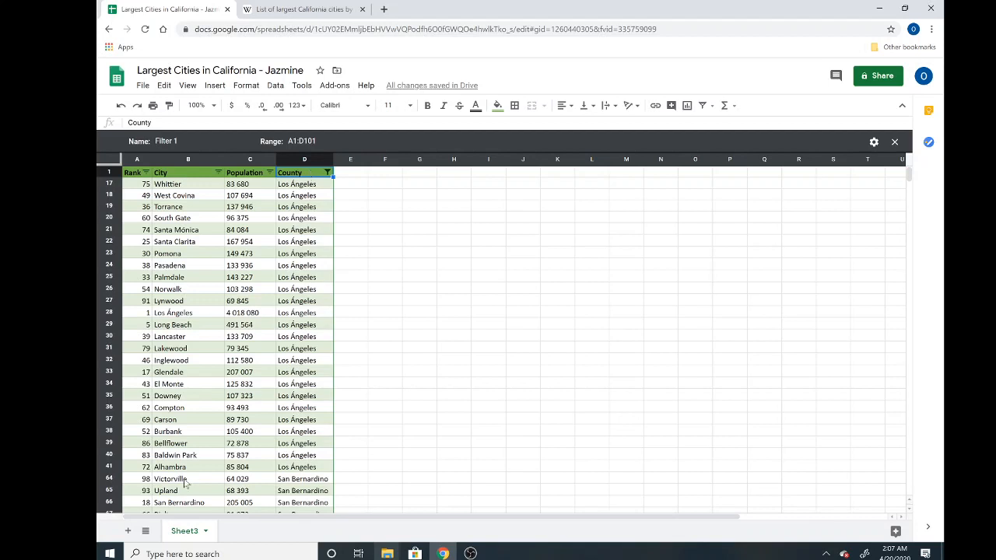
# Step: Rename Sheet3 to 'Filters Example', add a blank Sheet1, and return to Filters Example
pyautogui.rightClick(189, 534)
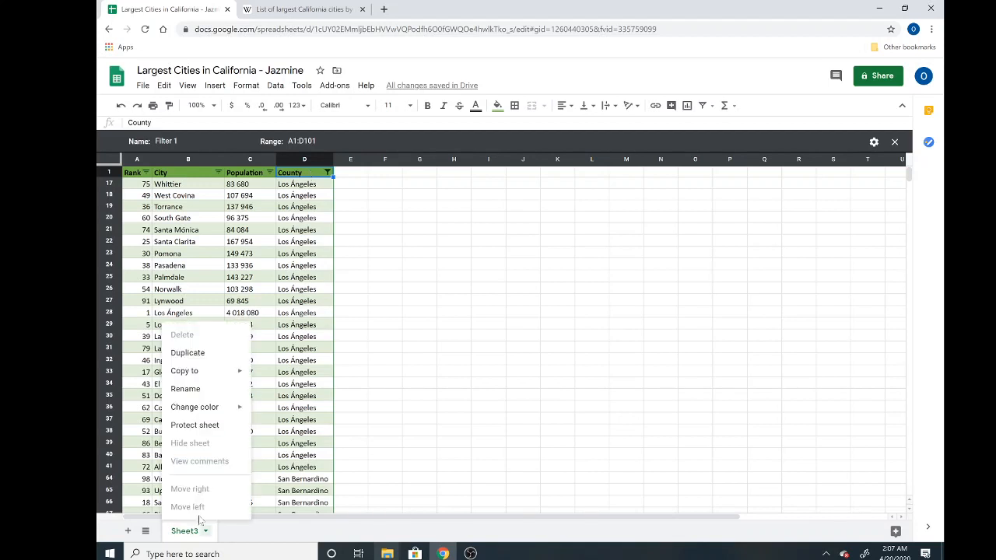
pyautogui.click(204, 396)
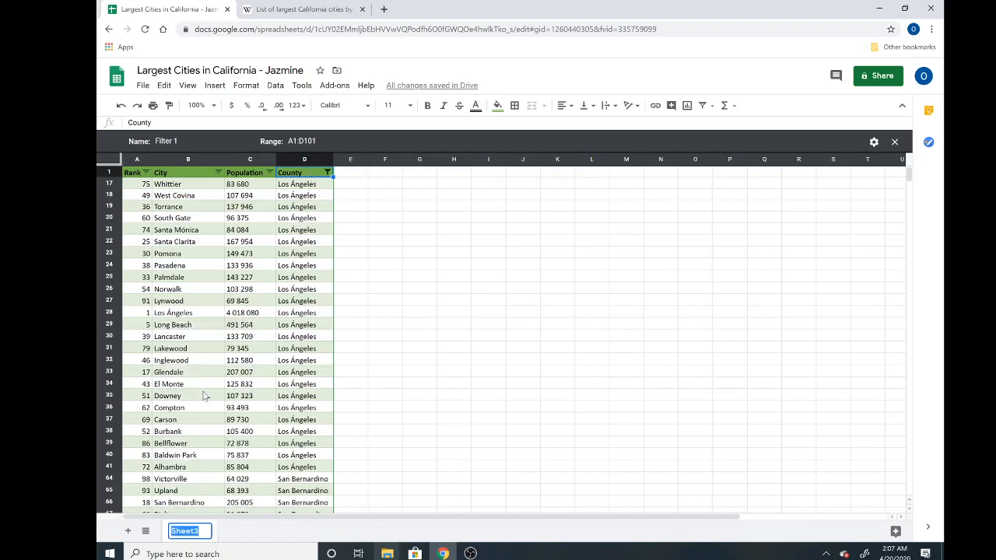
pyautogui.write('Filters Exampe')
pyautogui.press('BackSpace')
pyautogui.press('BackSpace')
pyautogui.write('ple')
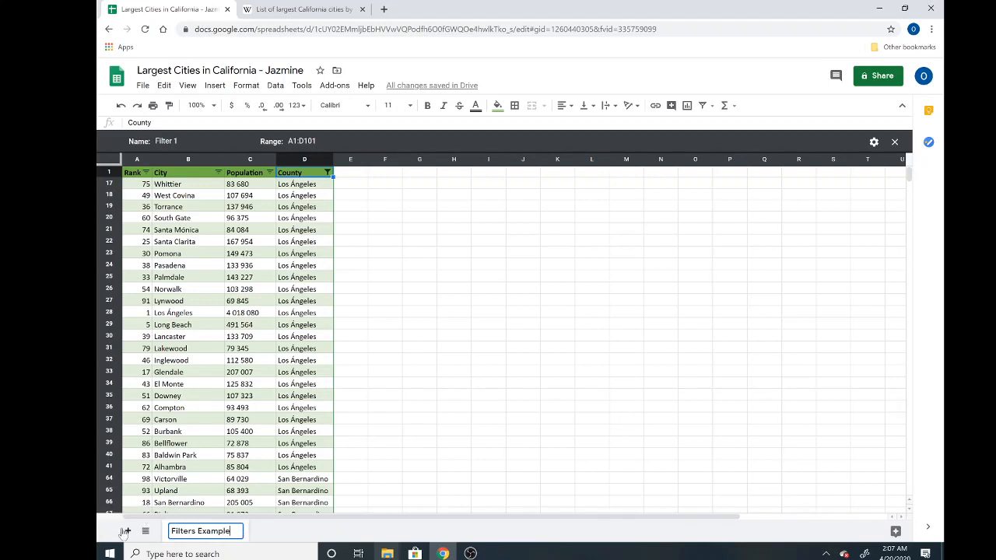
pyautogui.click(393, 471)
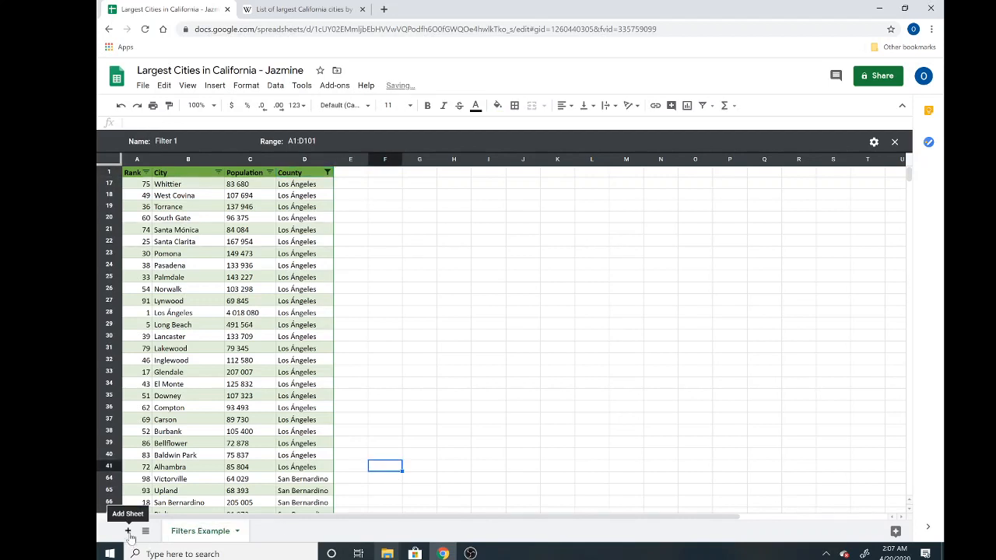
pyautogui.click(128, 530)
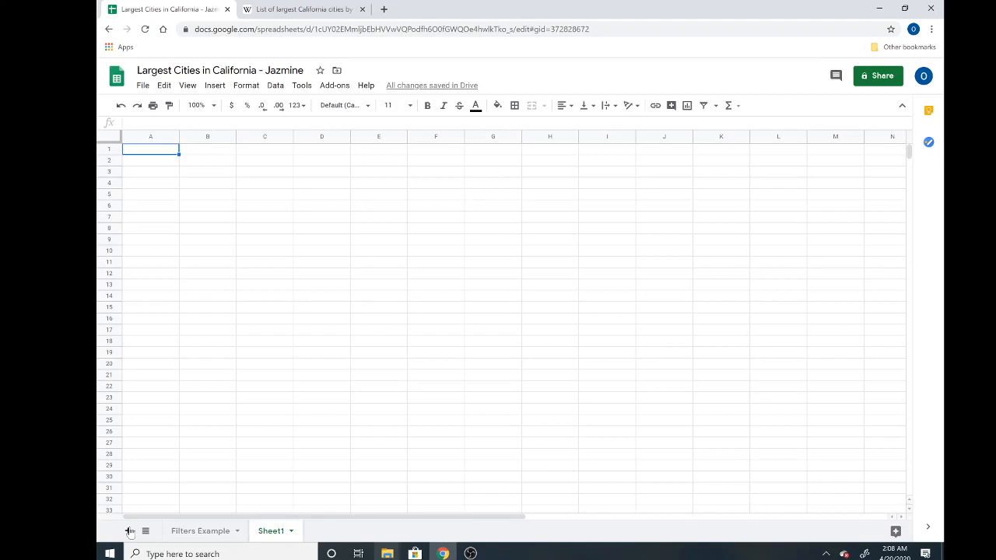
pyautogui.click(205, 532)
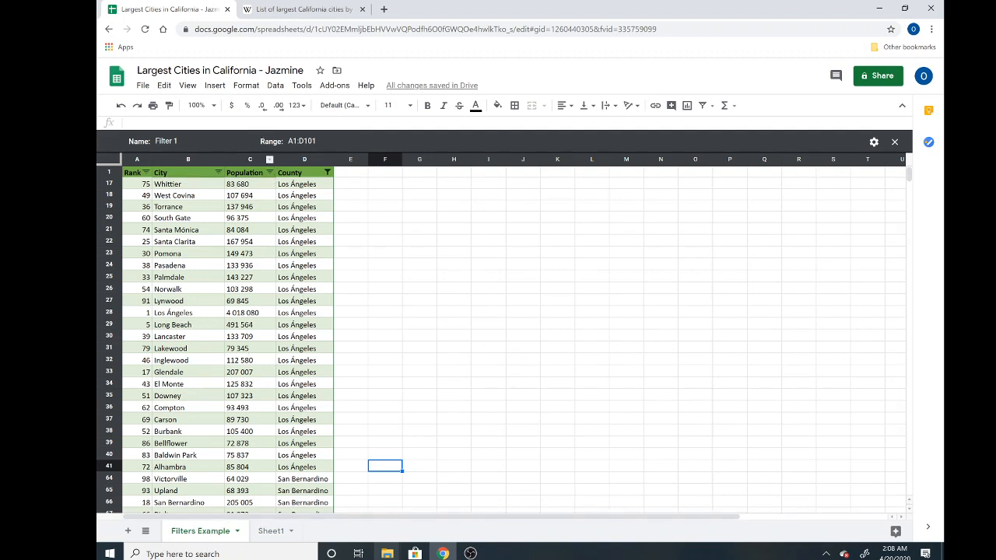
# Step: Create a pivot table on a new sheet from the range 'Filters Example'!A1:D71
pyautogui.click(276, 87)
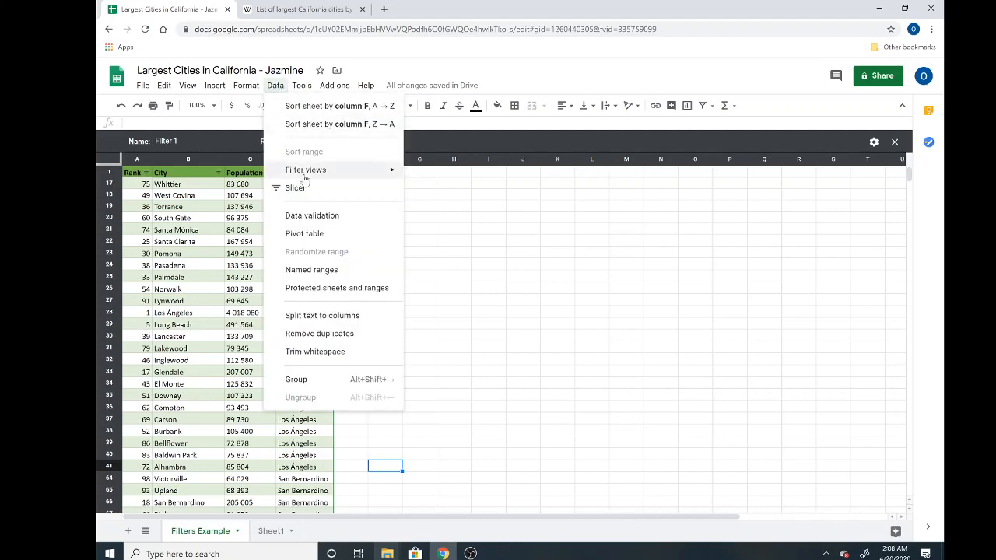
pyautogui.click(310, 235)
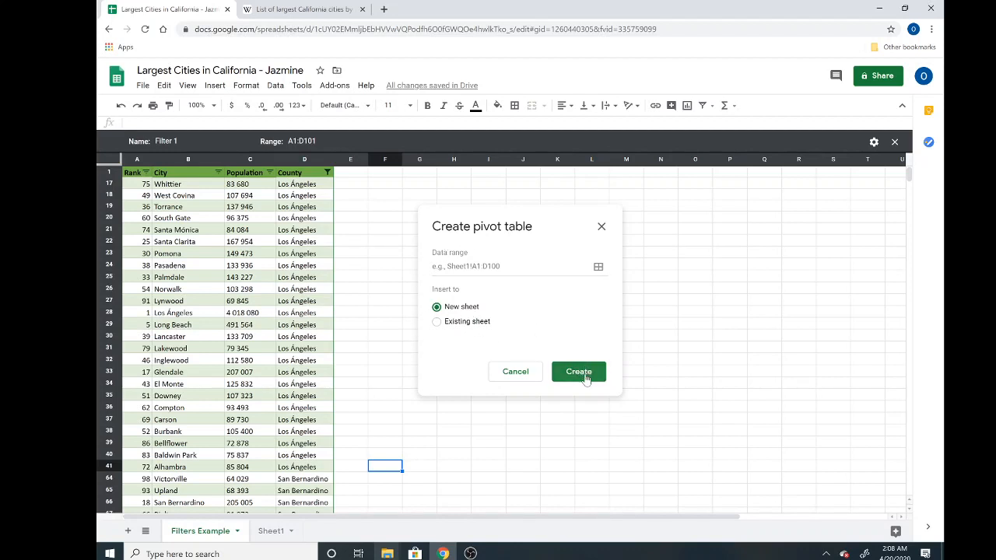
pyautogui.click(498, 266)
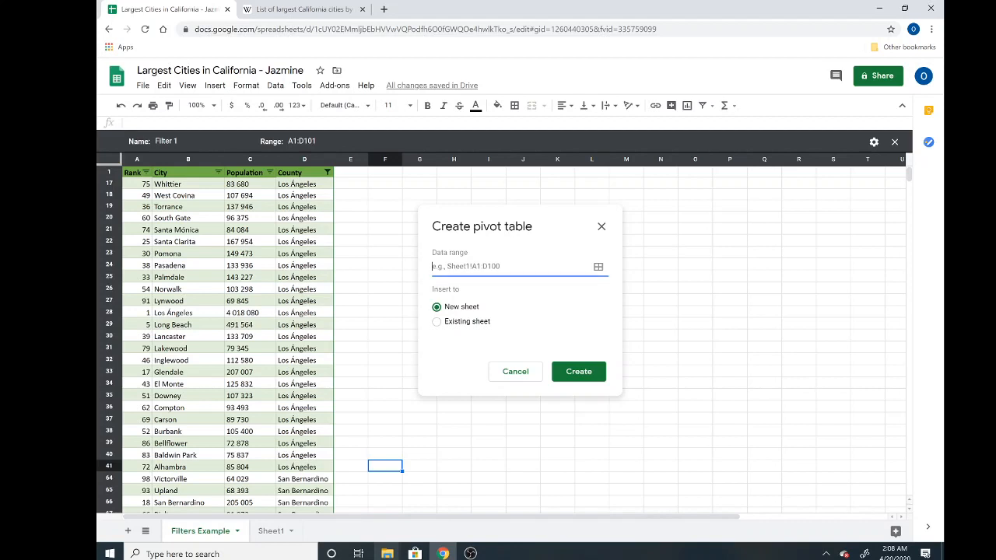
pyautogui.click(598, 268)
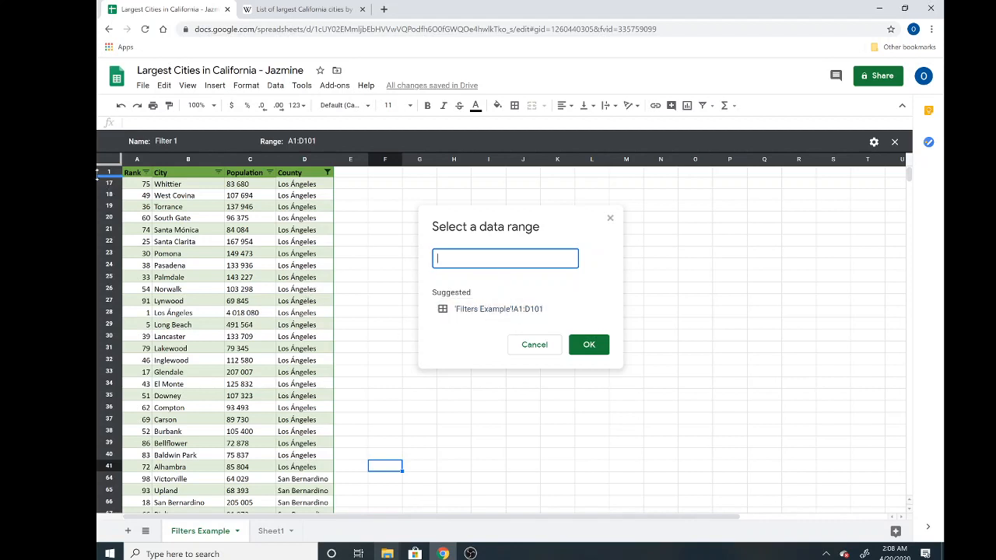
pyautogui.moveTo(136, 174); pyautogui.dragTo(236, 351)
pyautogui.moveTo(239, 348); pyautogui.dragTo(305, 427)
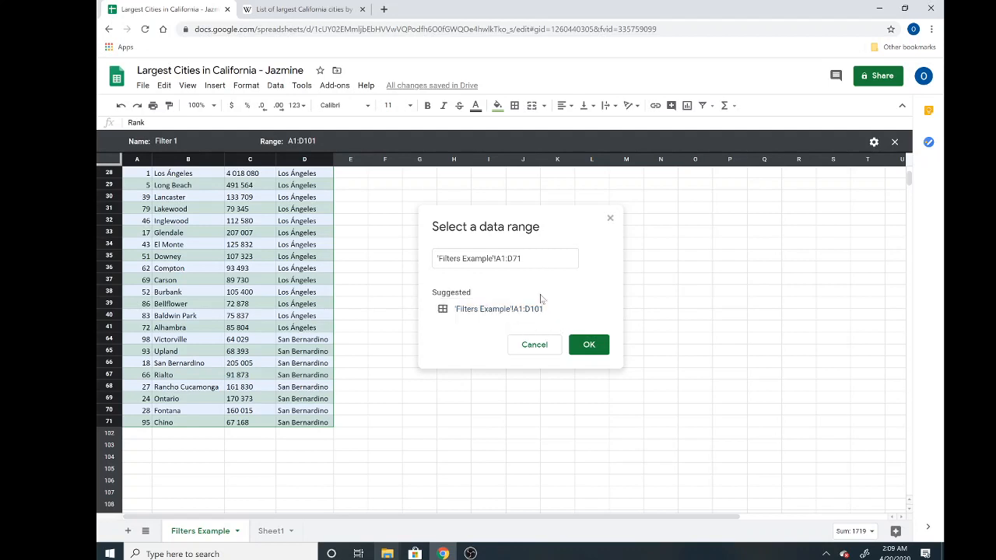
pyautogui.click(590, 346)
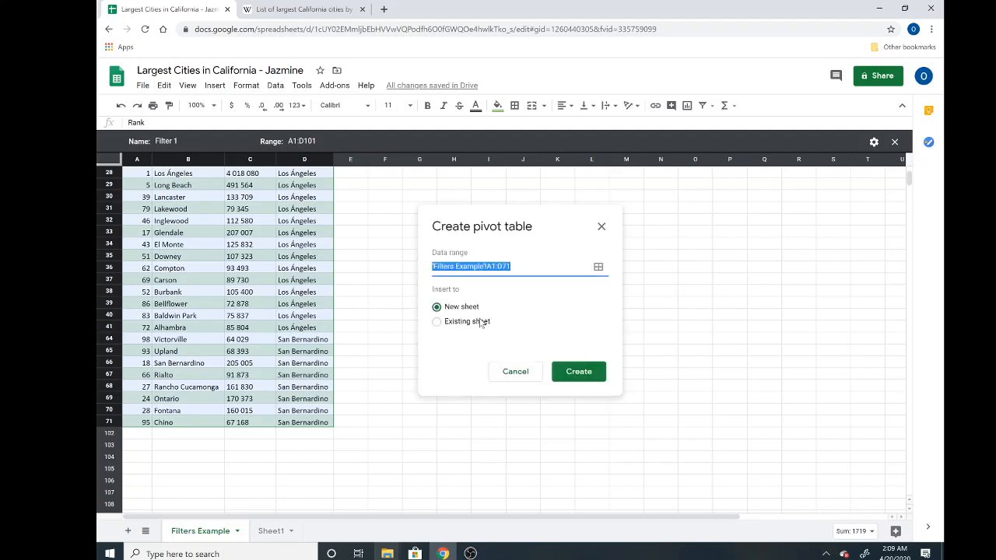
pyautogui.click(578, 373)
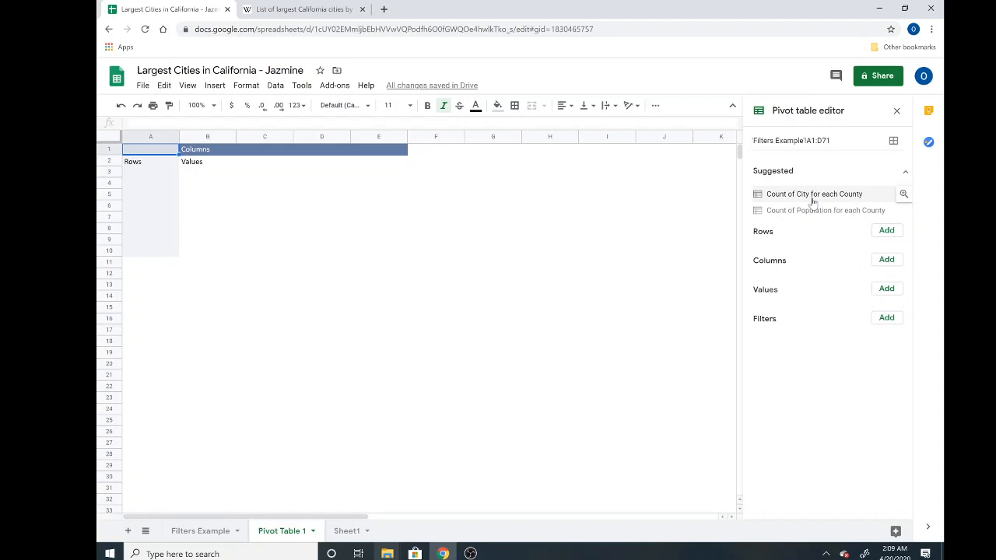
# Step: Try the suggested 'Count of City for each County' layout, then undo it to keep Pivot Table 1 empty
pyautogui.click(812, 196)
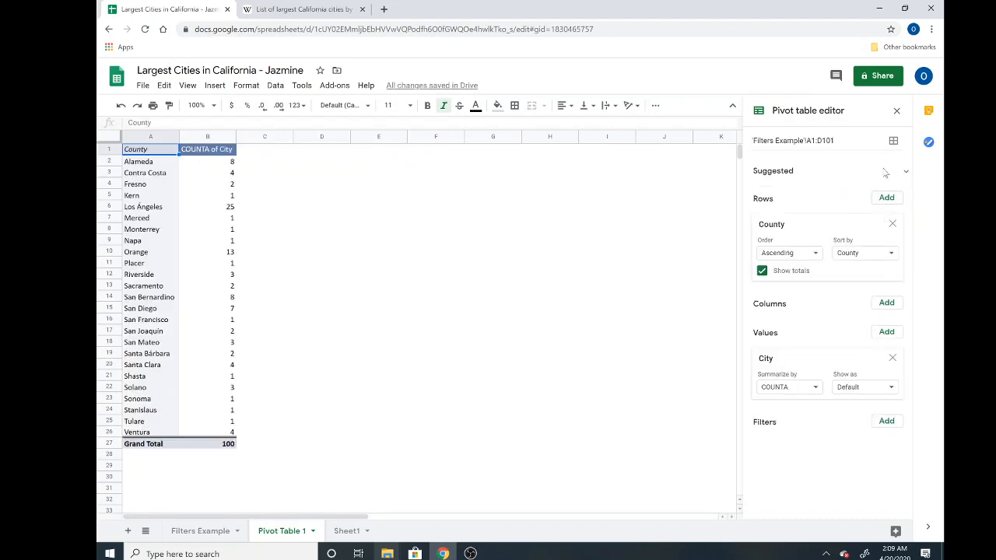
pyautogui.click(120, 105)
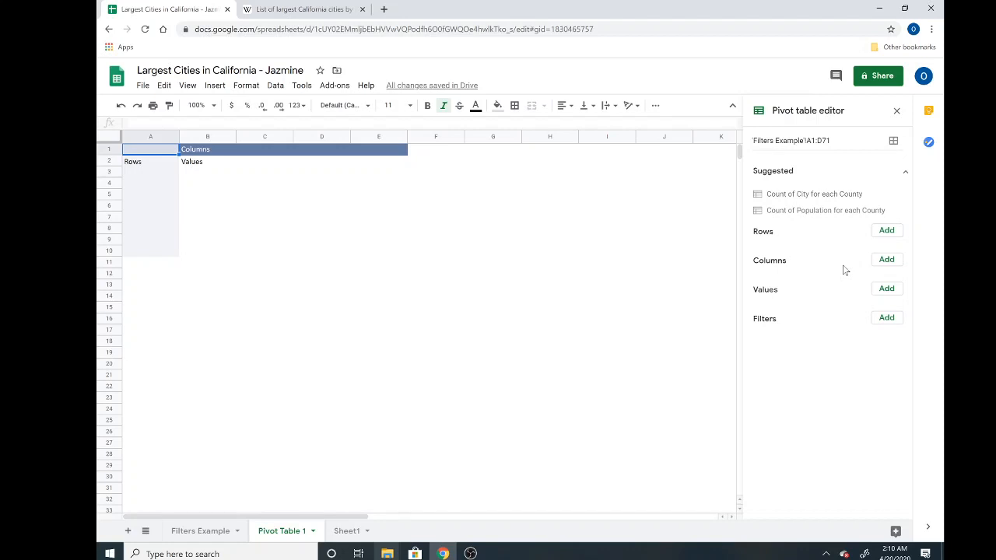
# Step: Add County as the pivot table's row field, listing Alameda through San Bernardino with a Grand Total
pyautogui.click(886, 232)
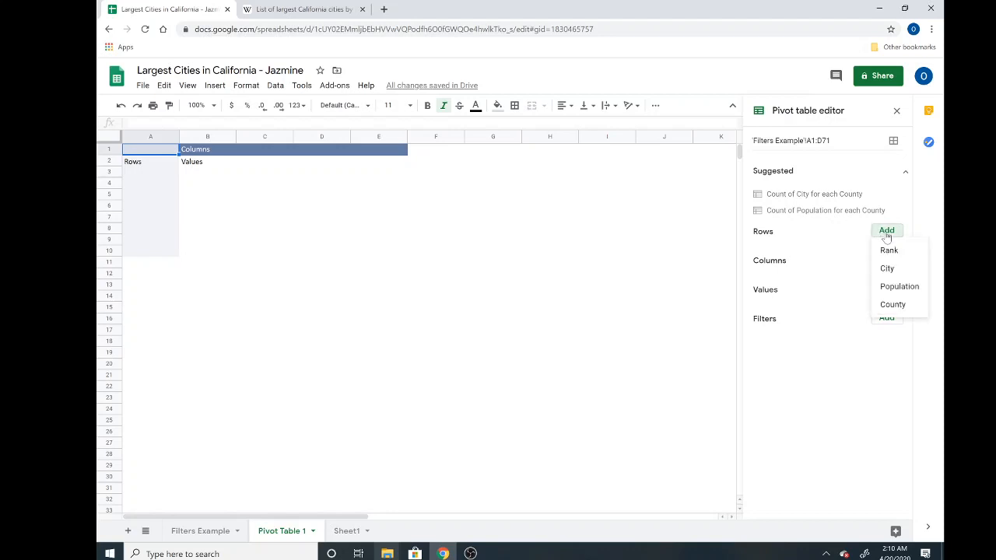
pyautogui.click(894, 305)
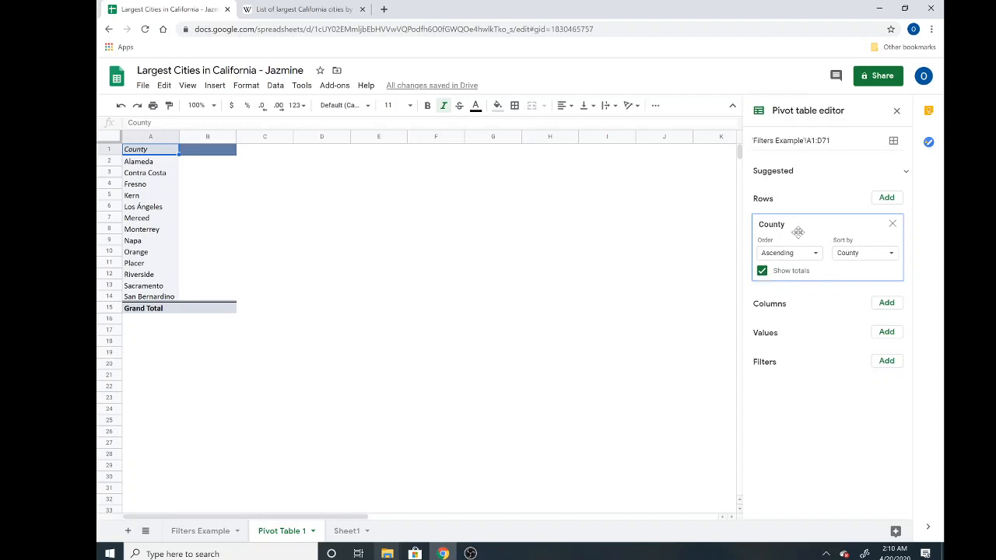
pyautogui.click(886, 199)
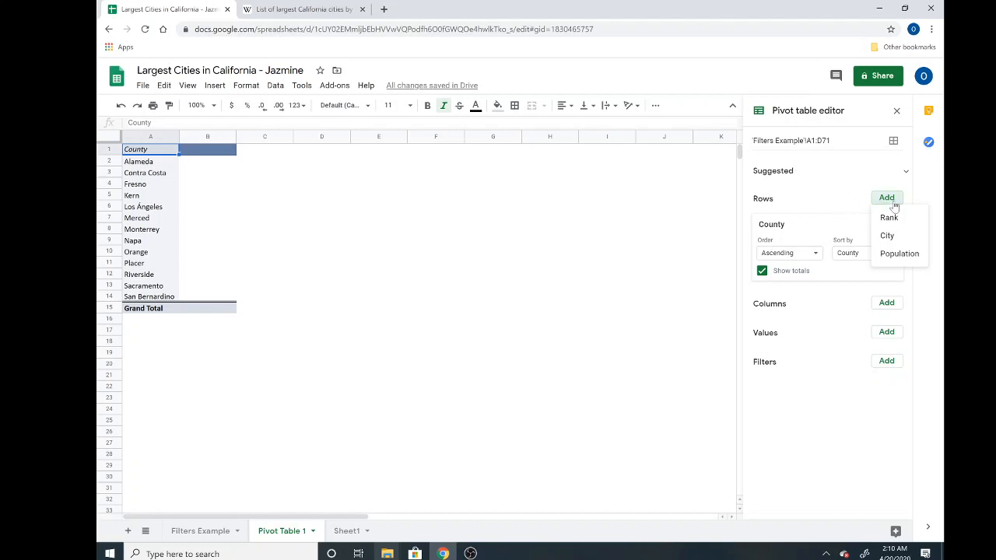
# Step: Add Population under County in the pivot Rows, listing each county's city populations with county totals
pyautogui.click(898, 253)
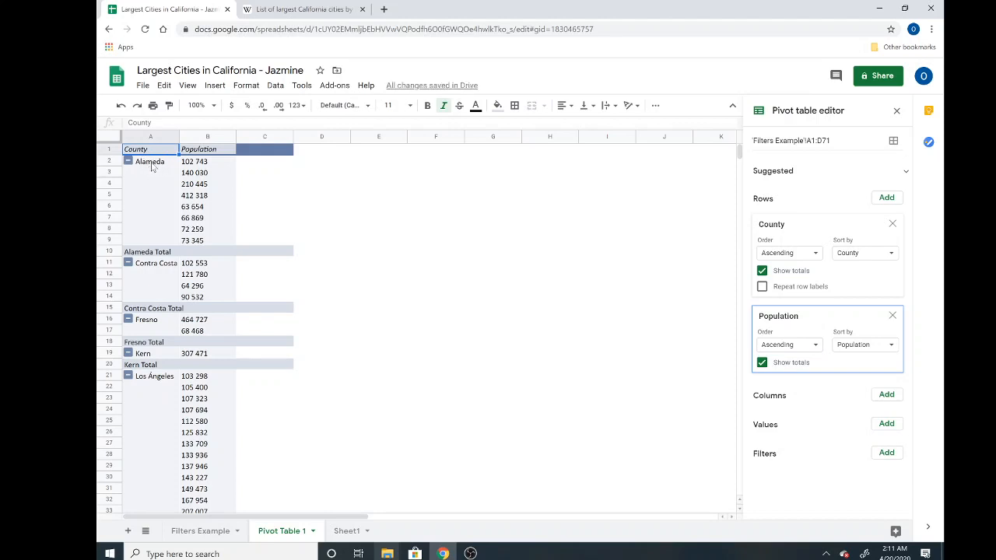
pyautogui.click(200, 166)
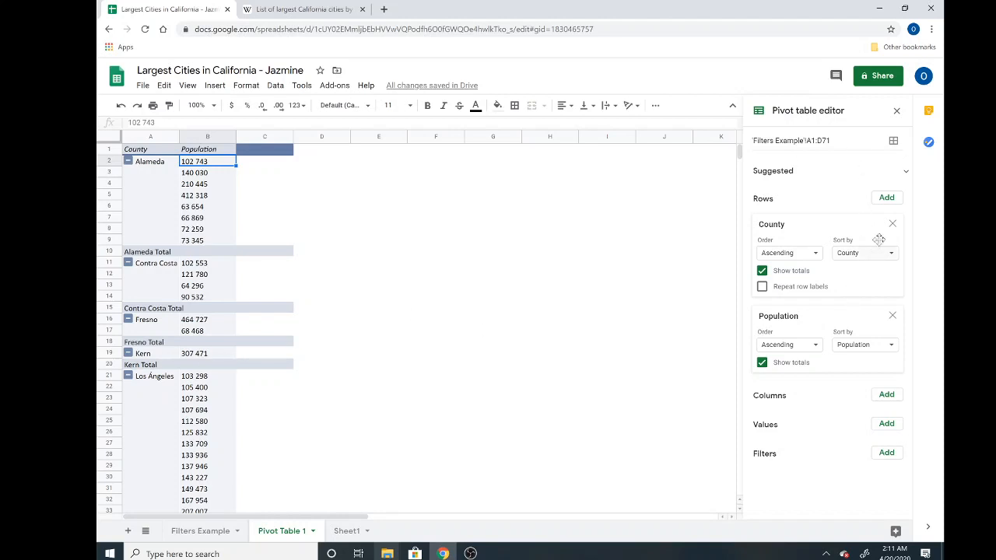
pyautogui.click(884, 199)
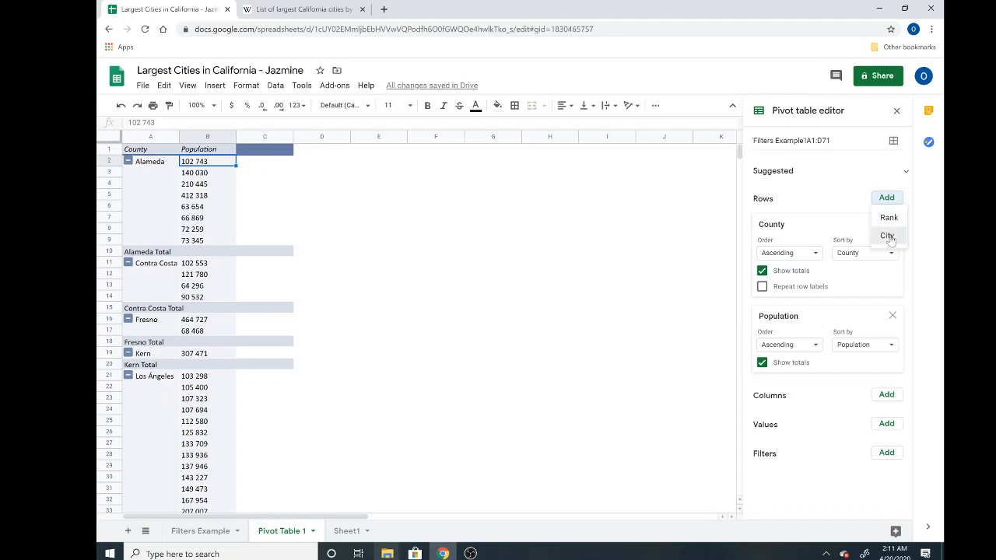
# Step: Add City as a third row grouping and turn off its total rows
pyautogui.click(888, 235)
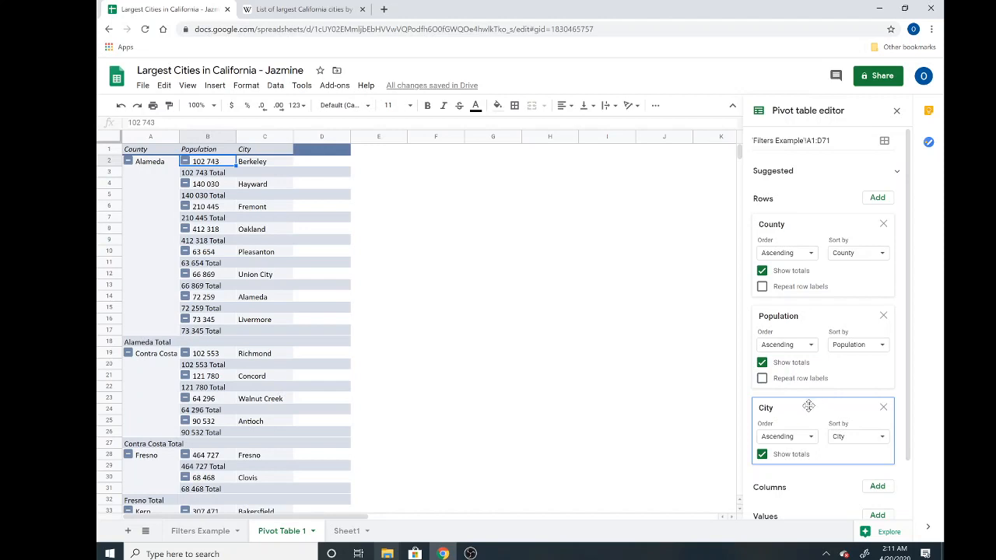
pyautogui.click(761, 455)
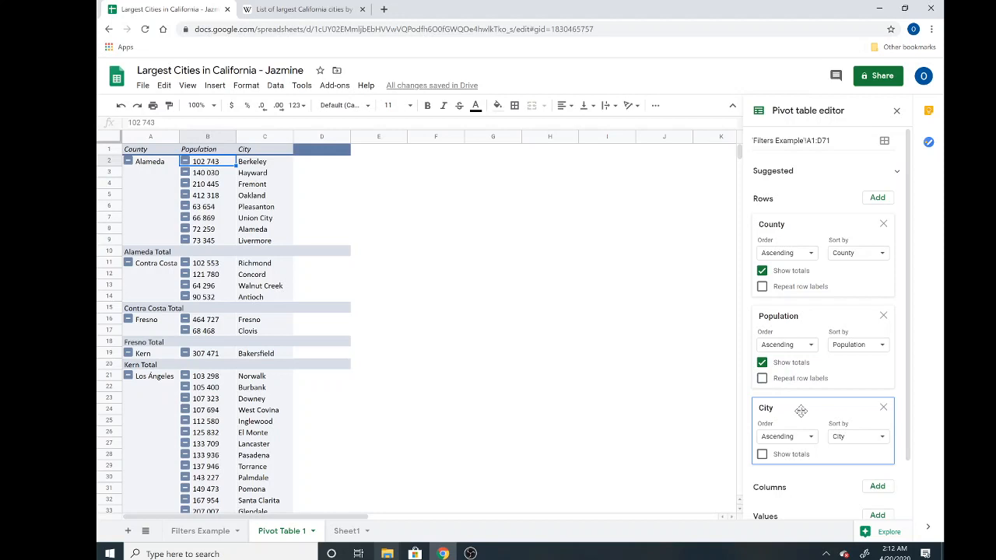
# Step: Move City above Population in Rows, hide the Population subtotals, and select Alameda in A2
pyautogui.moveTo(800, 409); pyautogui.dragTo(804, 318)
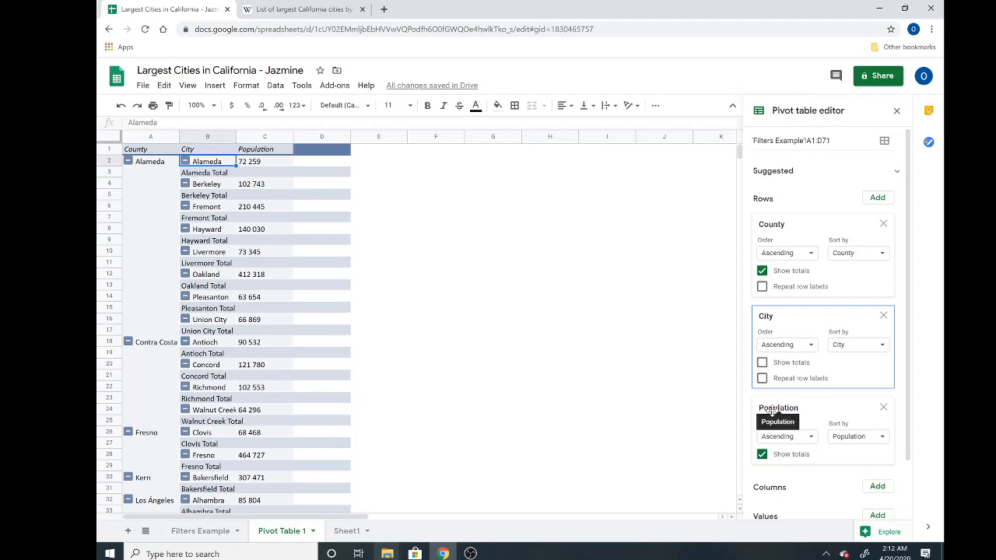
pyautogui.click(761, 455)
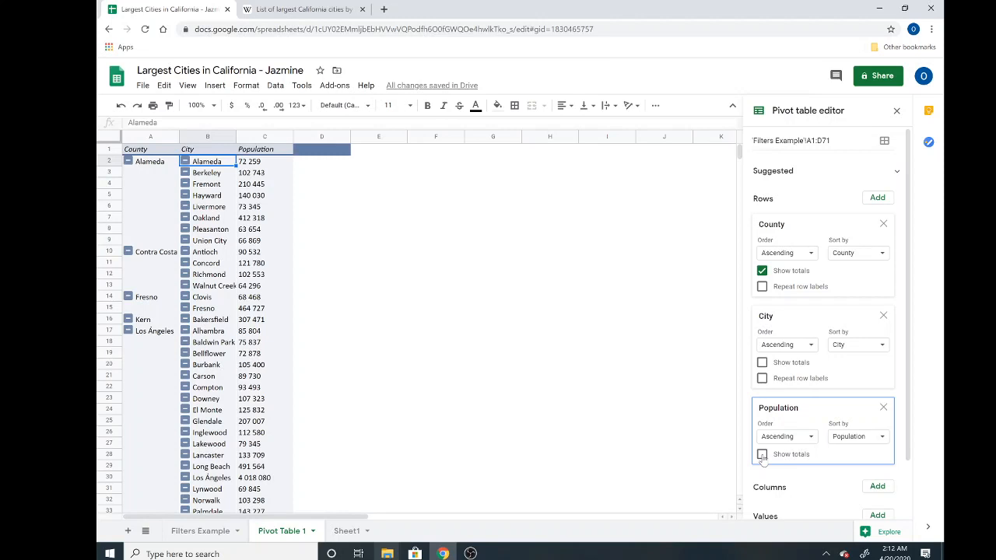
pyautogui.click(155, 188)
pyautogui.click(148, 163)
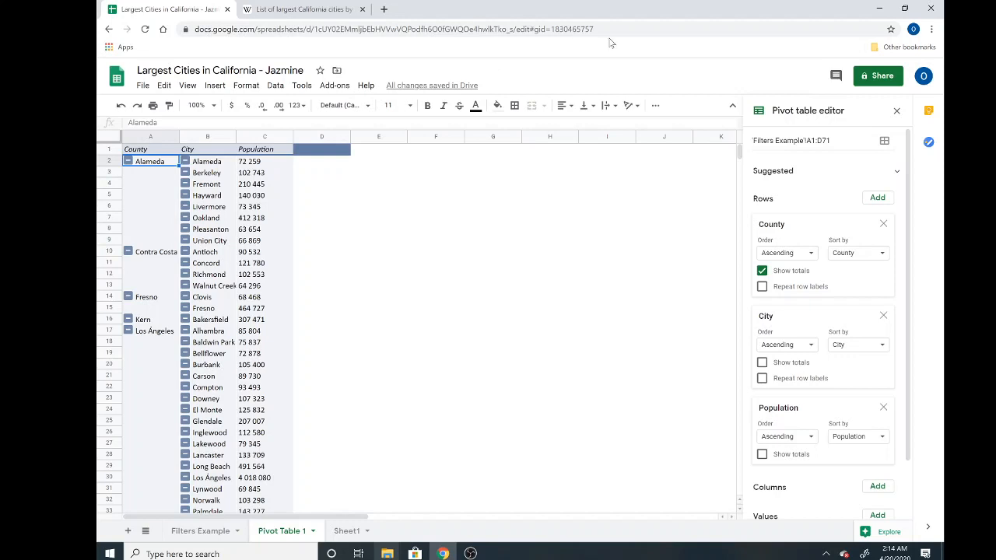
# Step: Close the pivot editor and scroll down from Orange's cities to San Bernardino's Chino
pyautogui.click(898, 112)
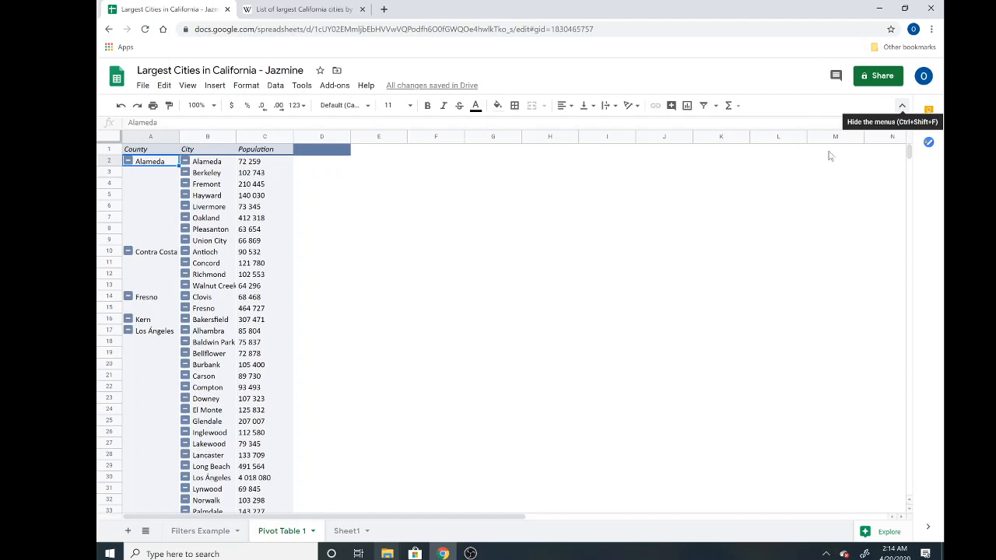
pyautogui.scroll(-2, 200, 337)
pyautogui.scroll(-3, 198, 336)
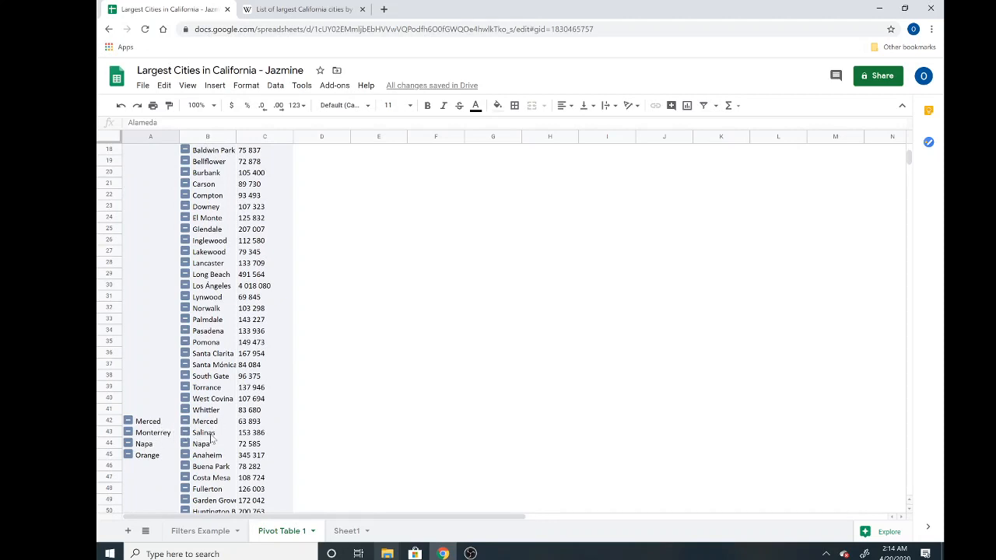
pyautogui.scroll(-2, 154, 396)
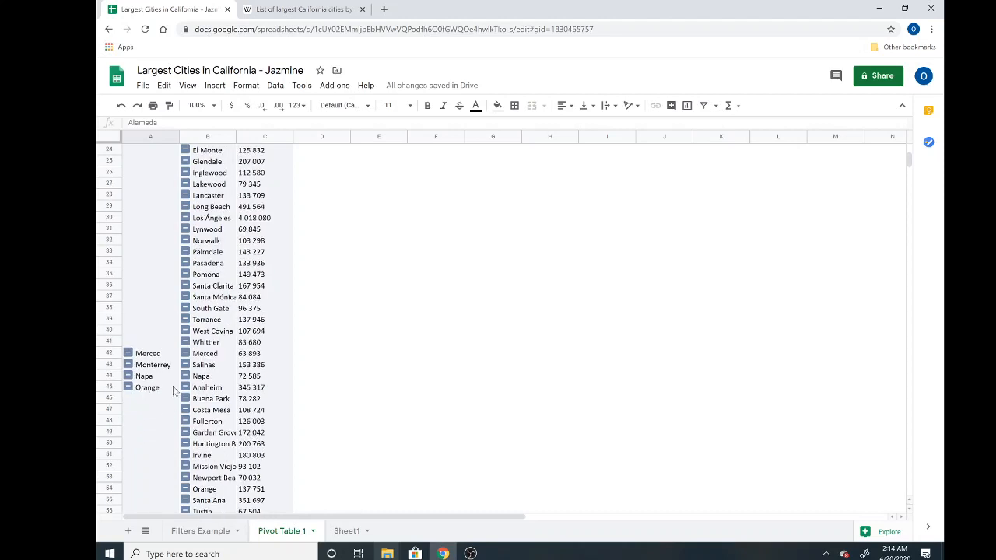
pyautogui.scroll(-2, 206, 403)
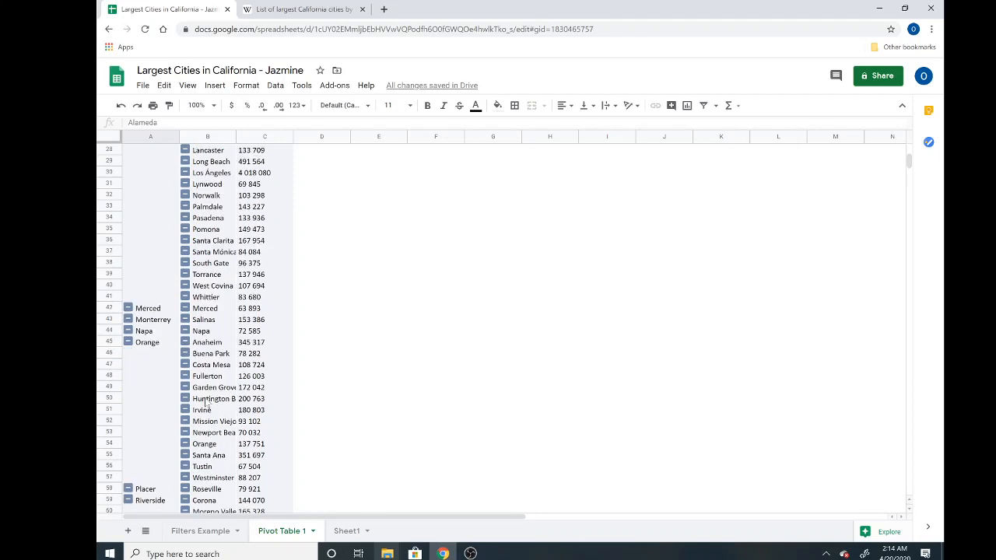
pyautogui.scroll(-2, 211, 455)
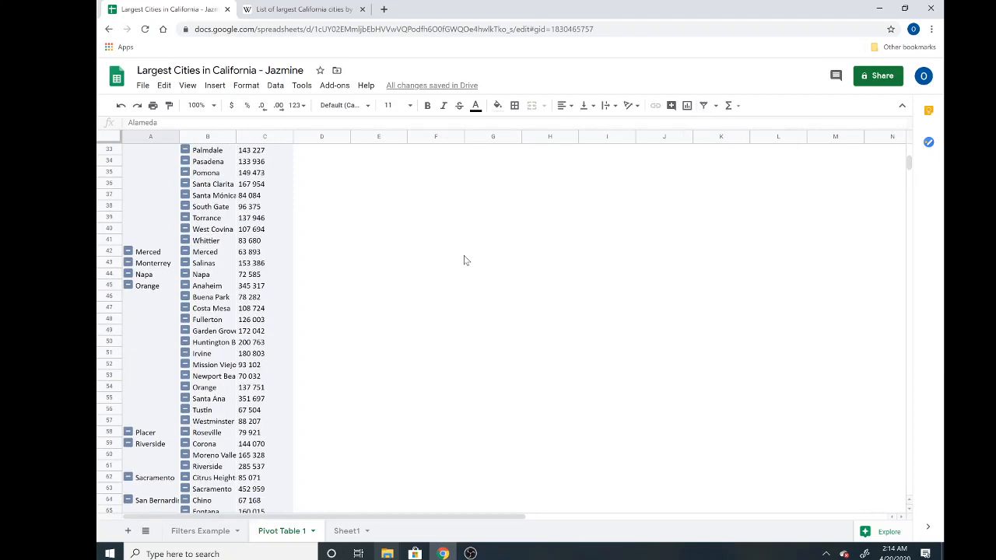
# Step: Rename the Pivot Table 1 sheet to 'Pivot Table: Cities by County'
pyautogui.rightClick(296, 535)
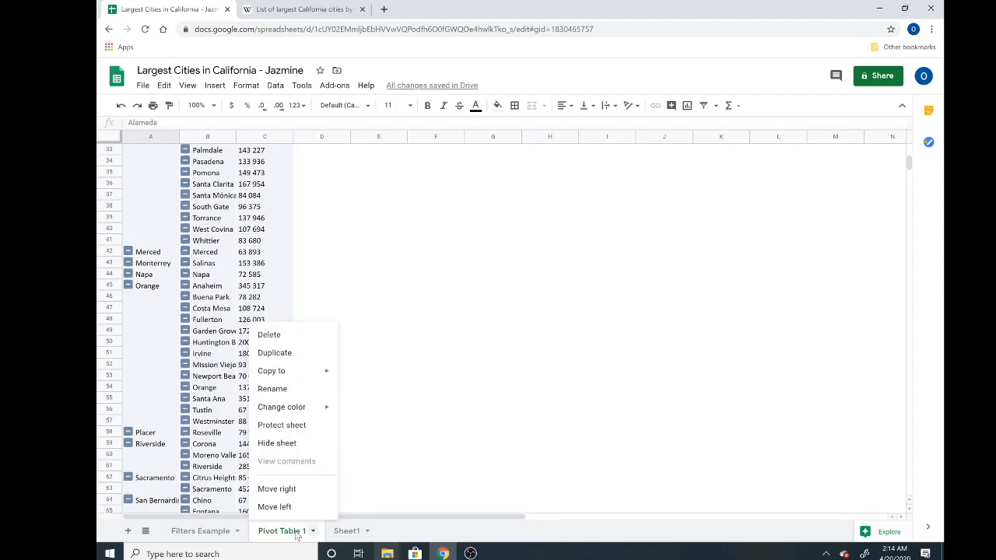
pyautogui.click(272, 389)
pyautogui.write('Pic')
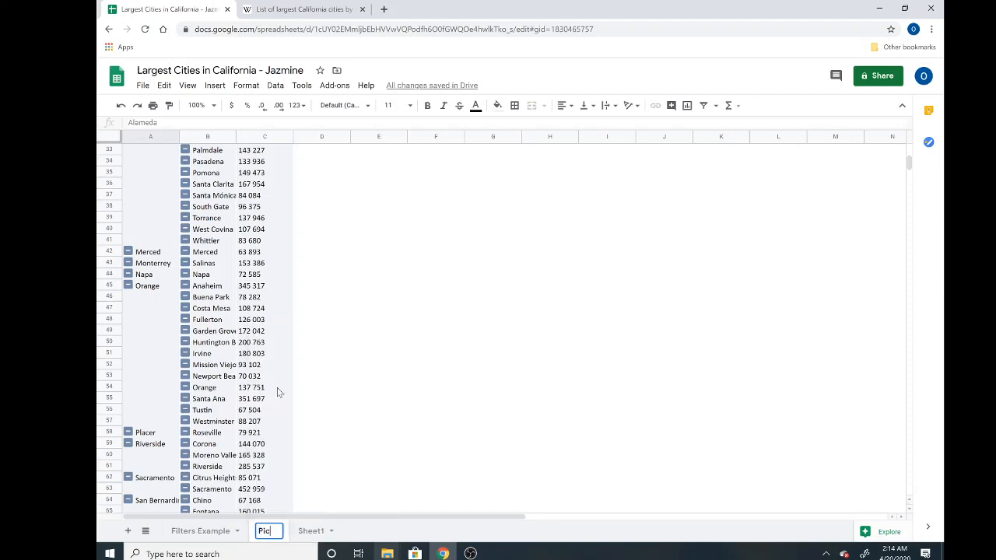
pyautogui.press('BackSpace')
pyautogui.write('vot Tab')
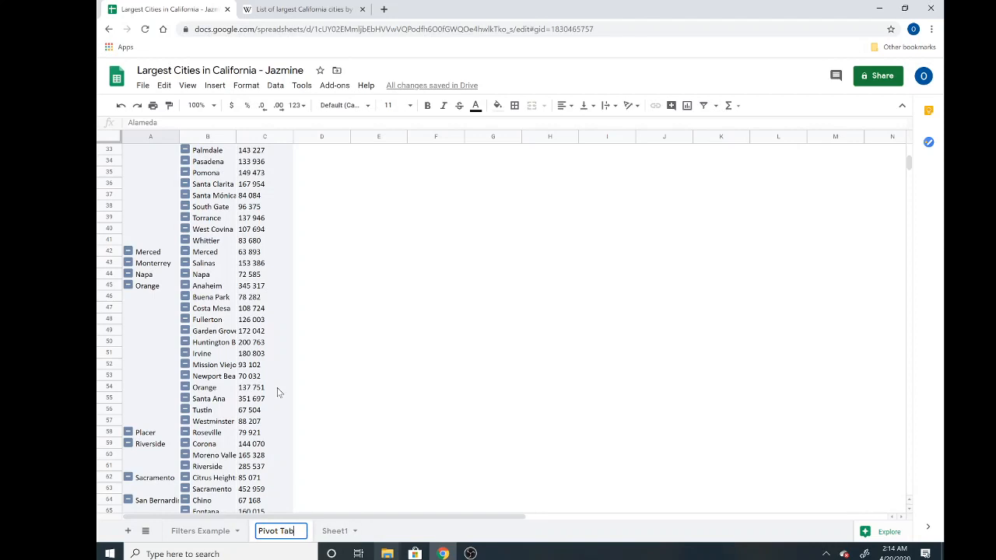
pyautogui.write('le: ')
pyautogui.write('M')
pyautogui.press('BackSpace')
pyautogui.write('B')
pyautogui.press('BackSpace')
pyautogui.press('BackSpace')
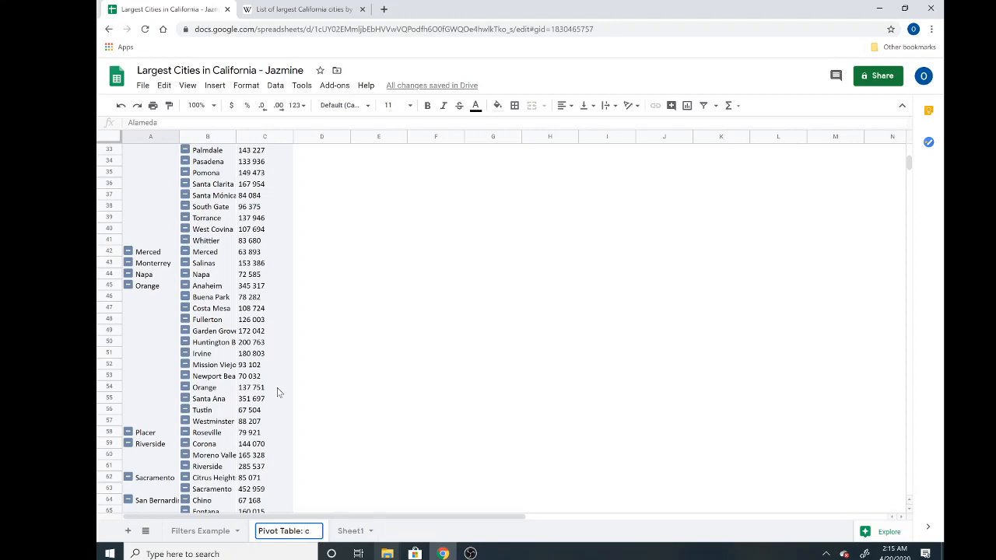
pyautogui.write('Cities by County')
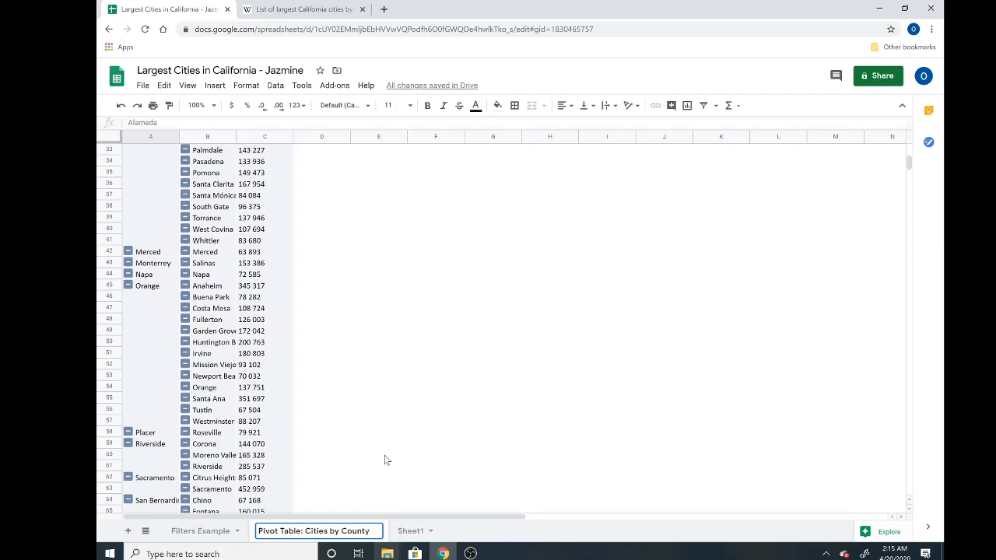
pyautogui.click(404, 434)
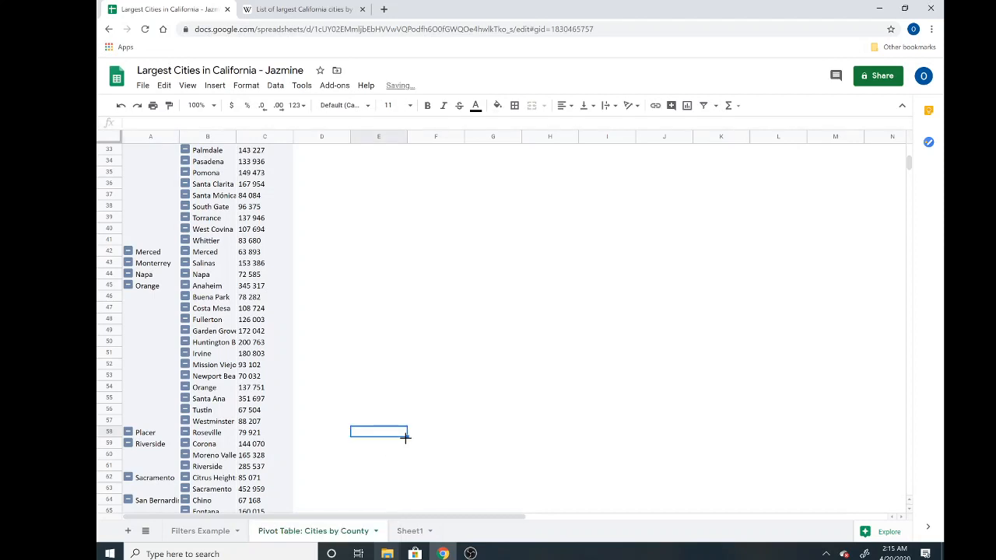
# Step: Delete the empty Sheet1, confirming with OK
pyautogui.click(410, 531)
pyautogui.rightClick(410, 531)
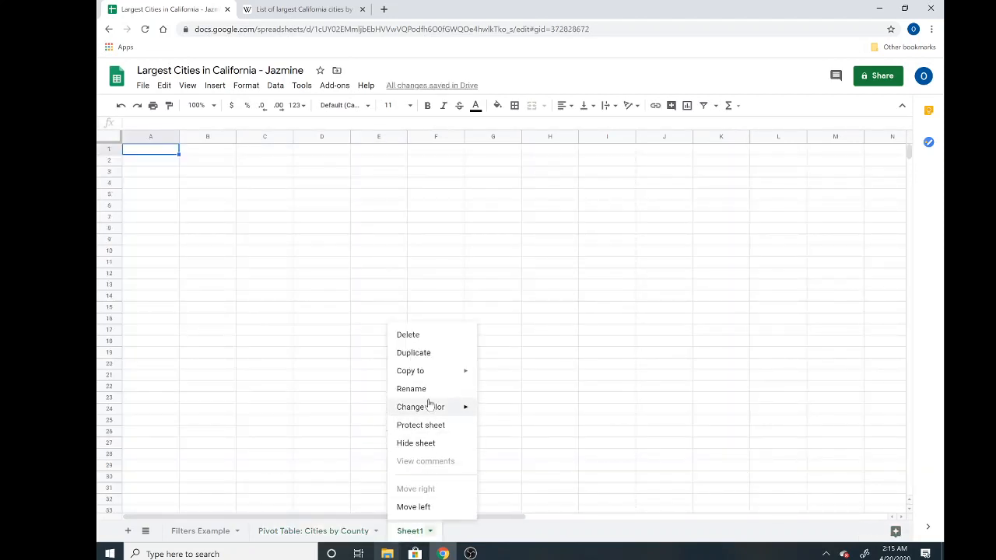
pyautogui.click(407, 334)
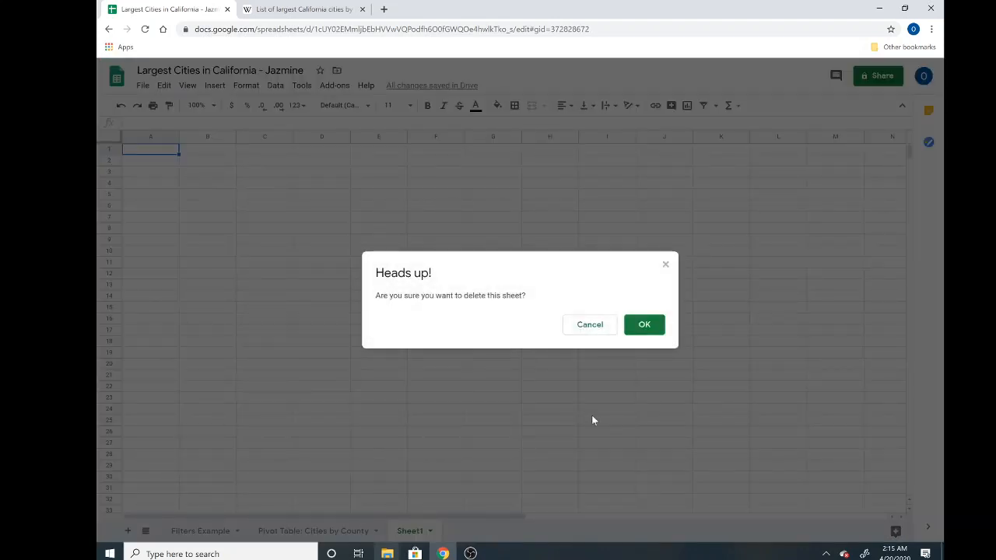
pyautogui.click(644, 333)
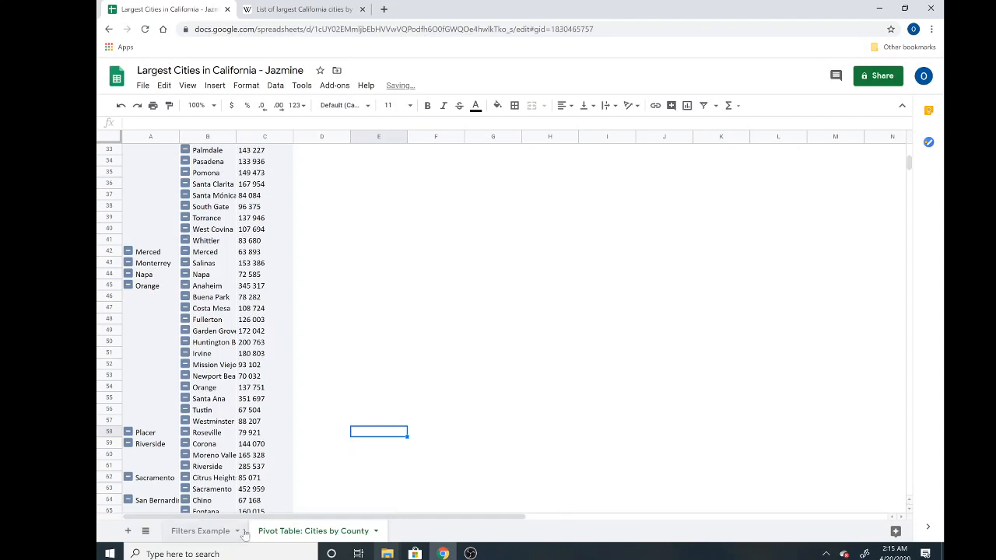
pyautogui.click(223, 532)
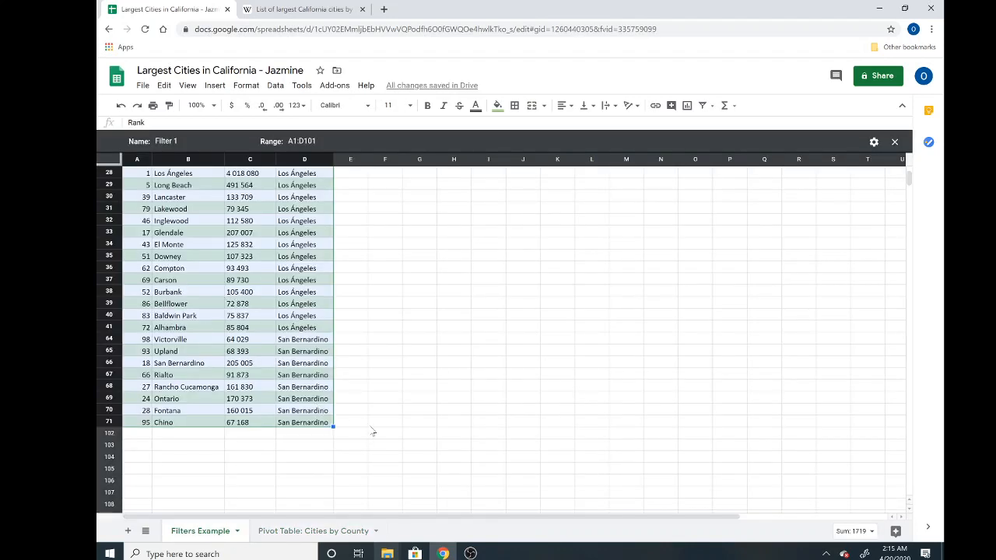
pyautogui.click(365, 317)
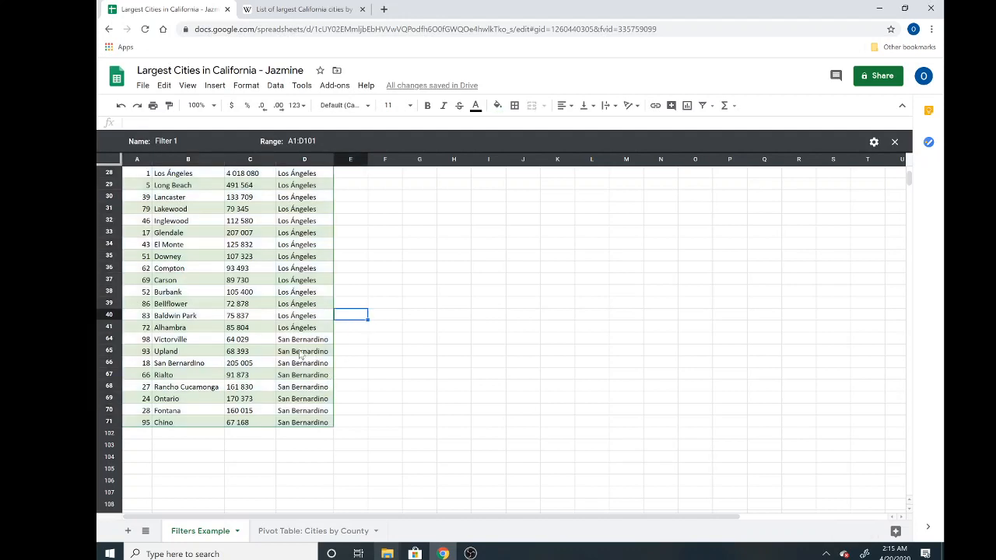
pyautogui.scroll(5, 305, 246)
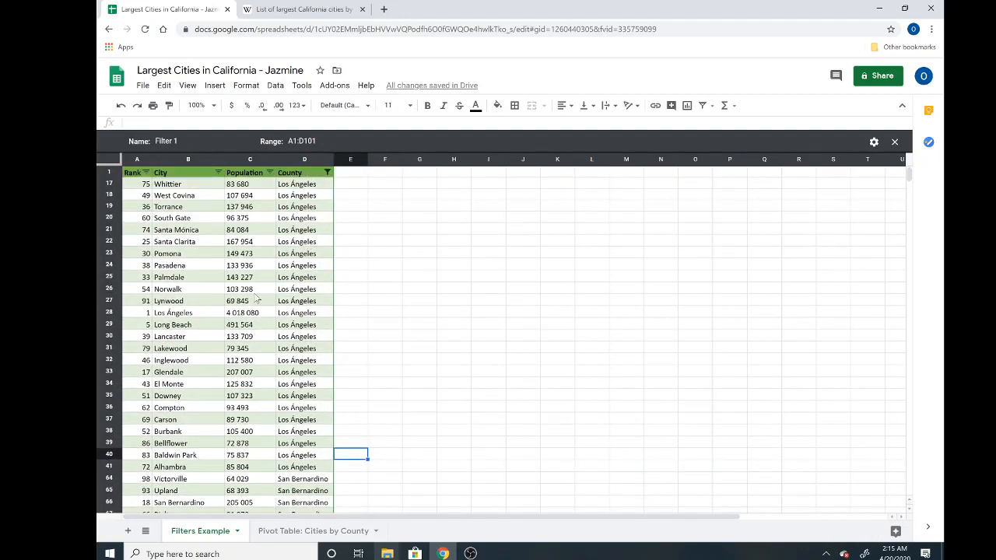
pyautogui.scroll(-3, 330, 378)
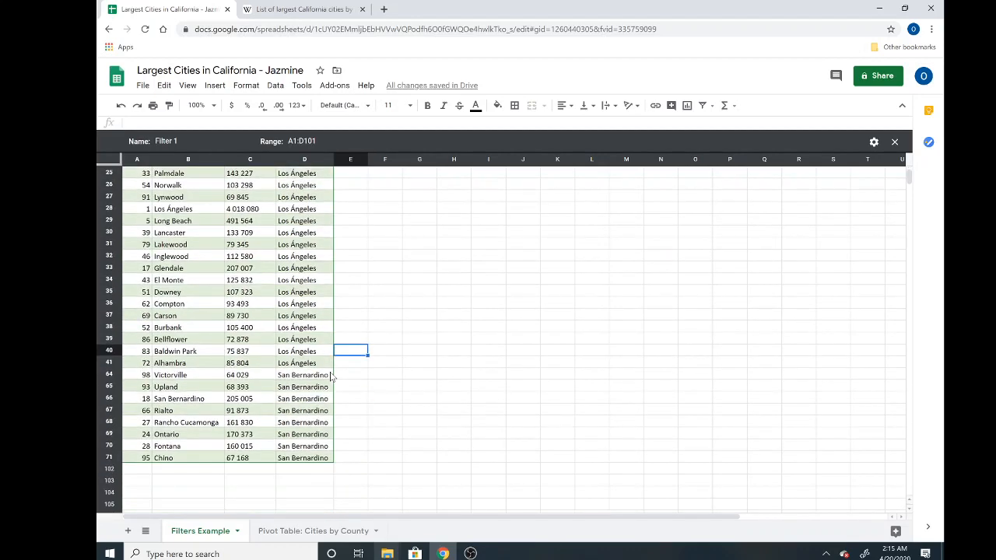
pyautogui.scroll(3, 330, 378)
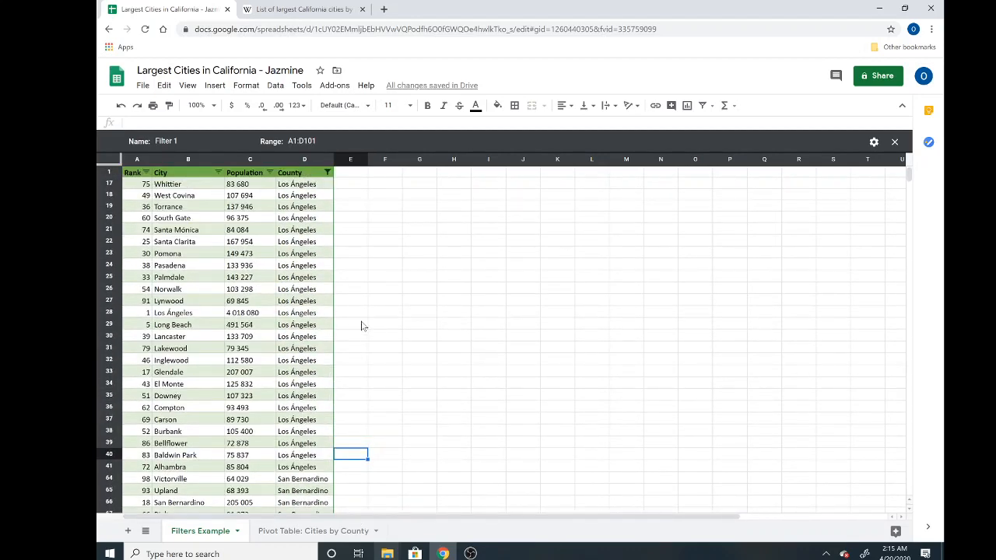
pyautogui.click(330, 532)
pyautogui.scroll(10, 315, 352)
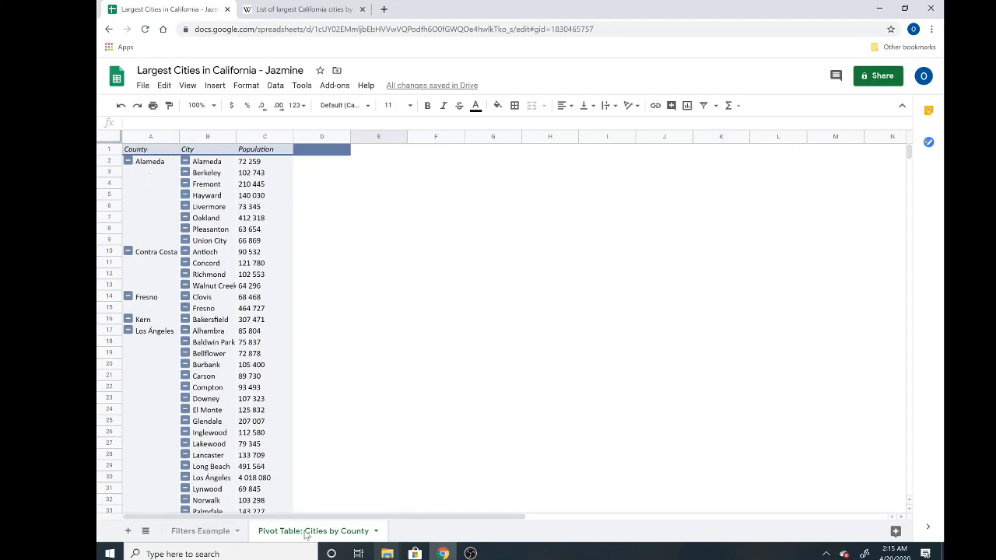
pyautogui.click(213, 535)
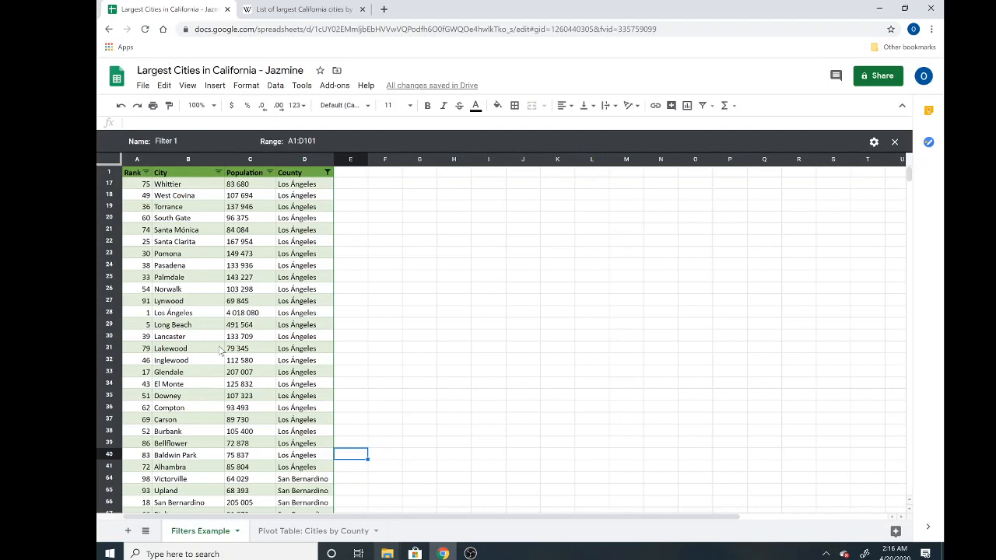
pyautogui.click(318, 533)
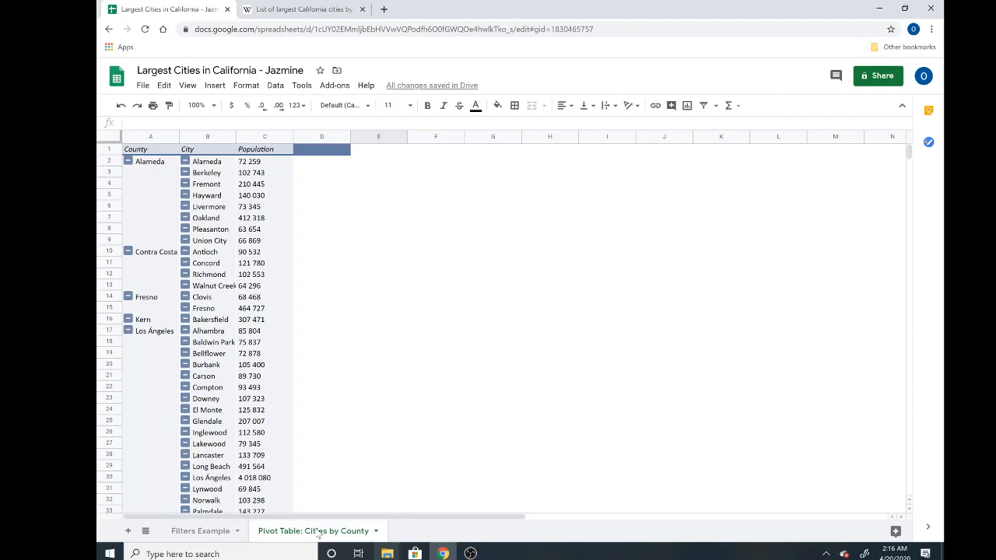
# Step: Open Share and add the contact's e-mail address as a recipient from the suggestions
pyautogui.click(884, 79)
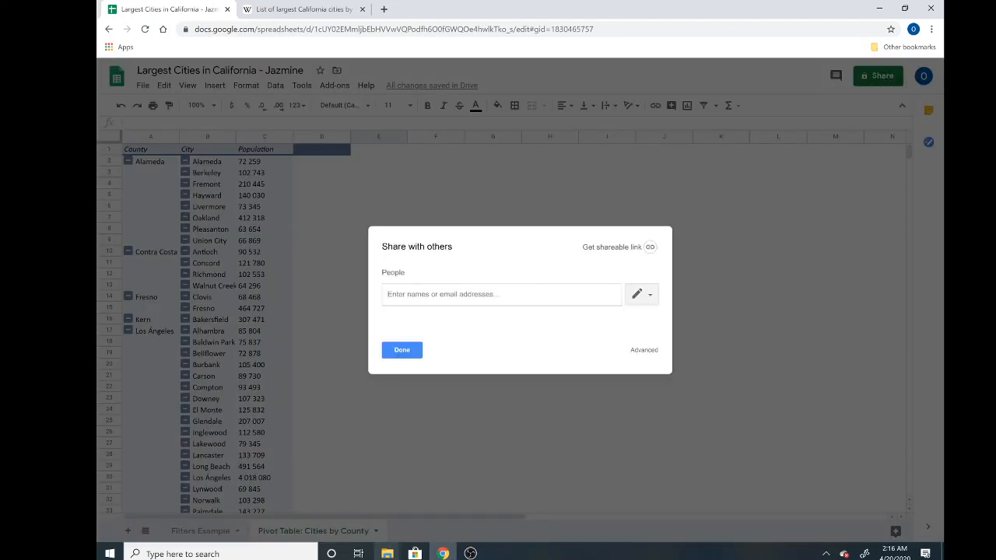
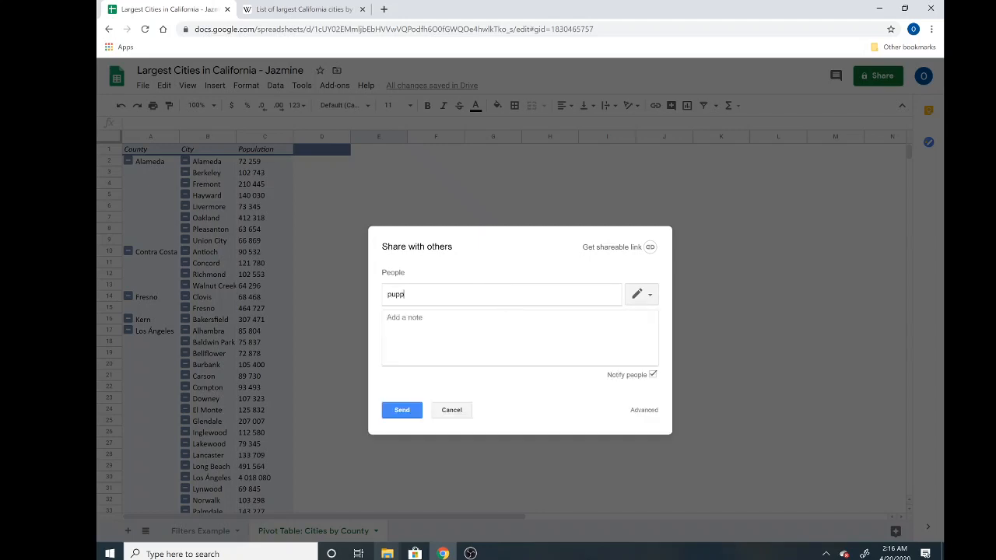
pyautogui.press('Return')
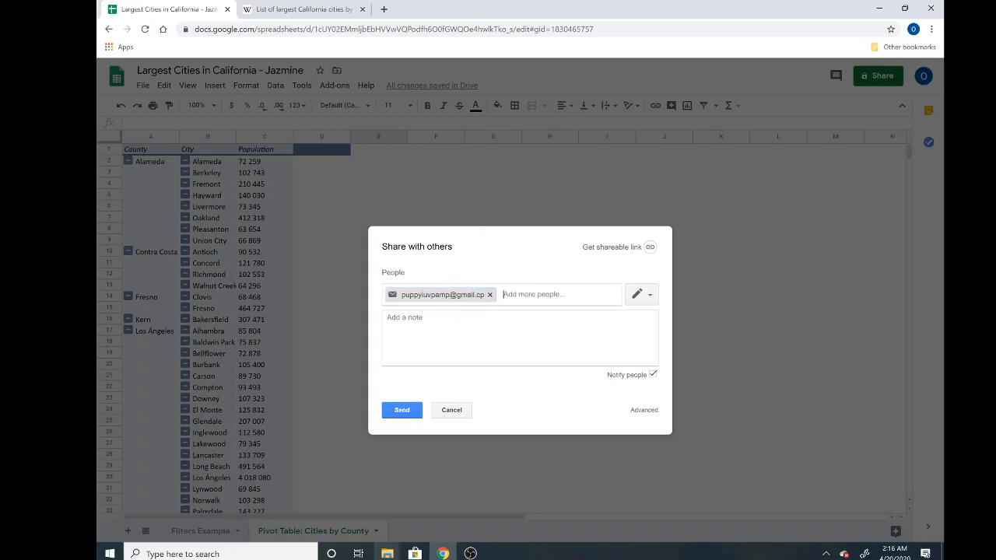
pyautogui.press('BackSpace')
pyautogui.write('puppy')
pyautogui.press('BackSpace')
pyautogui.press('BackSpace')
pyautogui.press('BackSpace')
pyautogui.press('BackSpace')
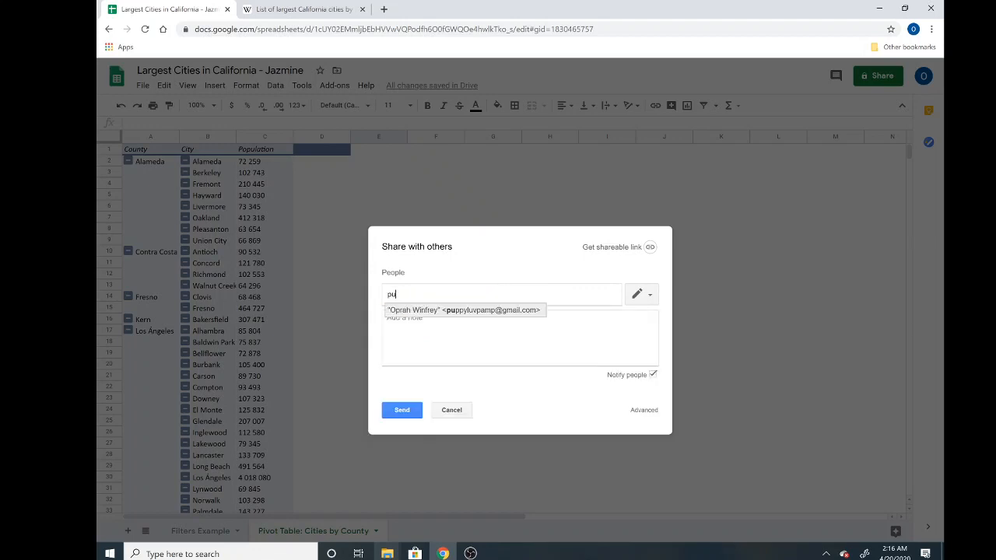
pyautogui.click(489, 310)
# Step: Add the note 'Online Homework #4' signed with the author's name, and send the invitation
pyautogui.click(420, 323)
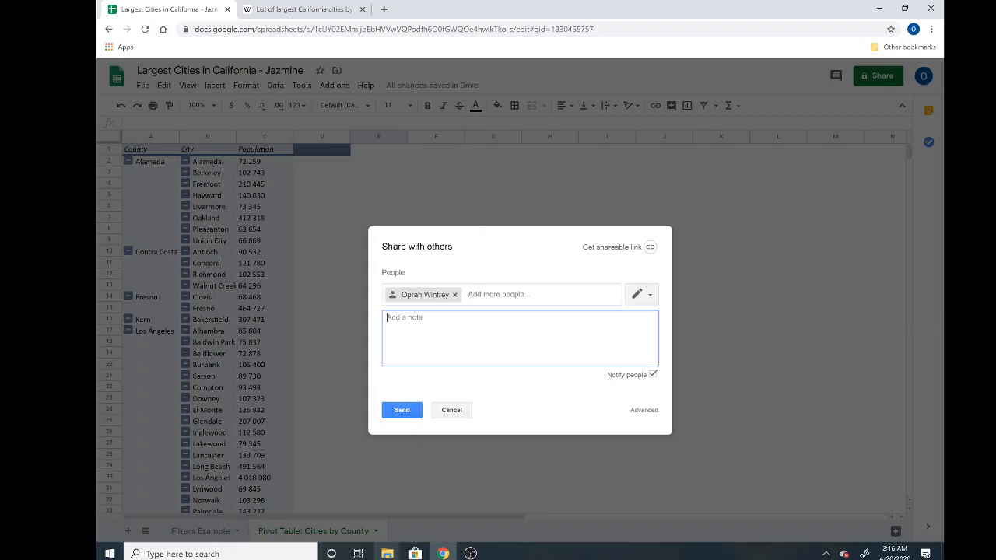
pyautogui.write('Online Homework #4 -Jazmine')
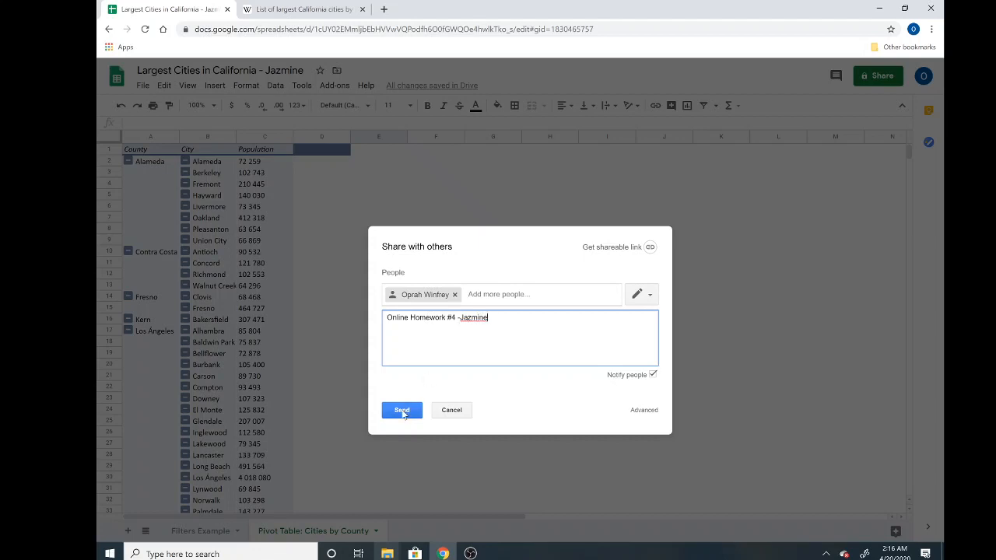
pyautogui.click(406, 409)
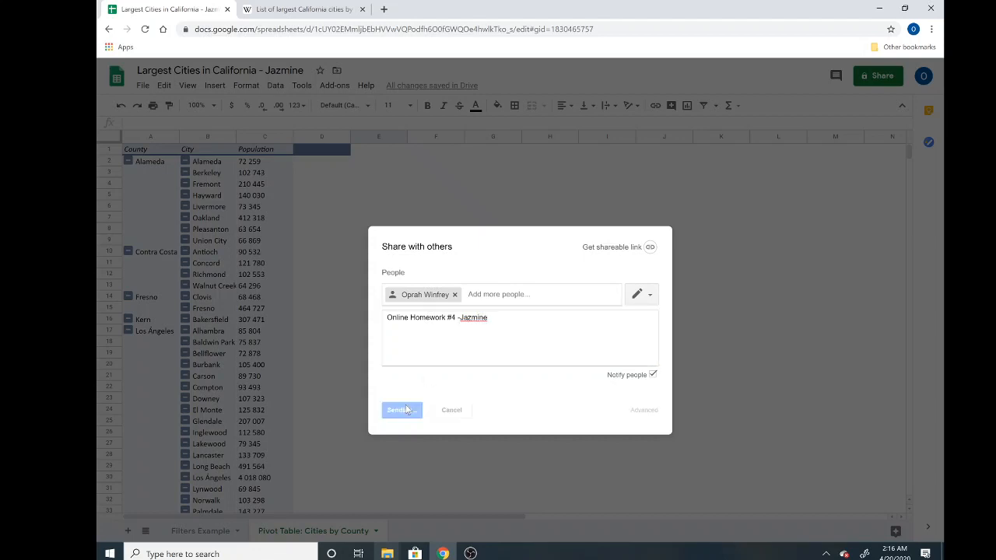